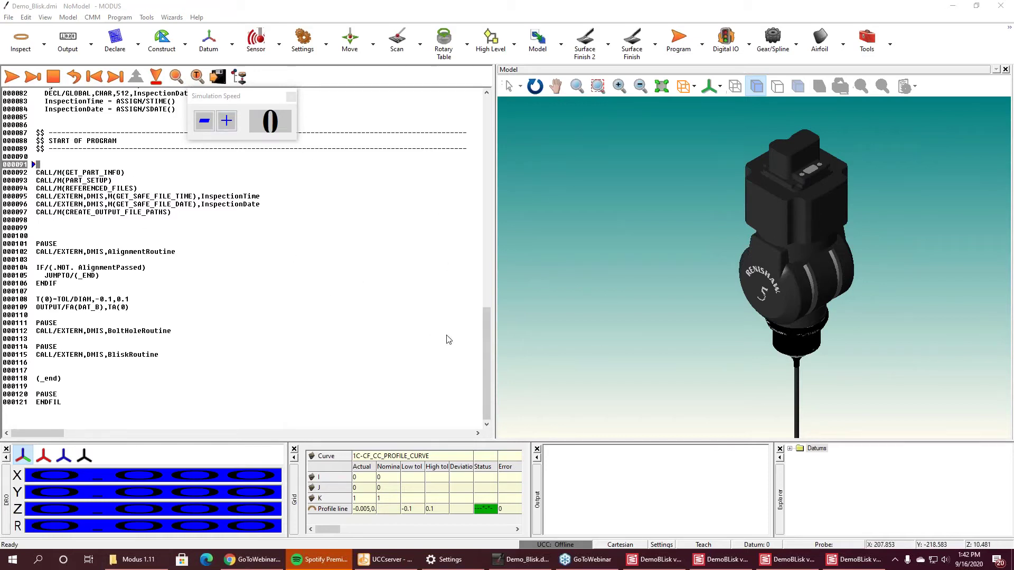
Start the blisk program from line 000091 with serial number 12345.
left_click_drag(488, 340, 478, 248)
scroll(477, 248, "down", 7)
left_click(474, 291)
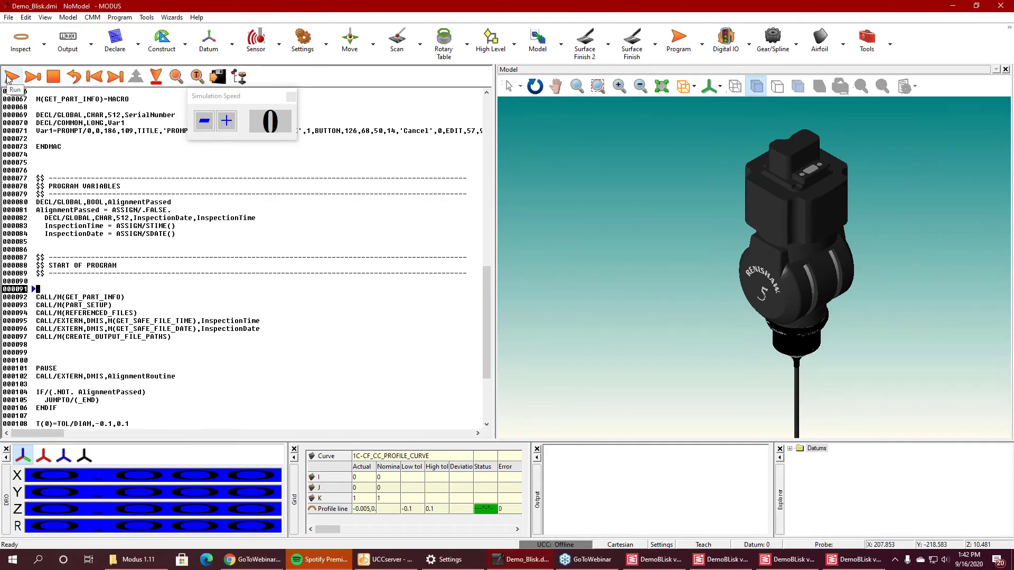
left_click(8, 78)
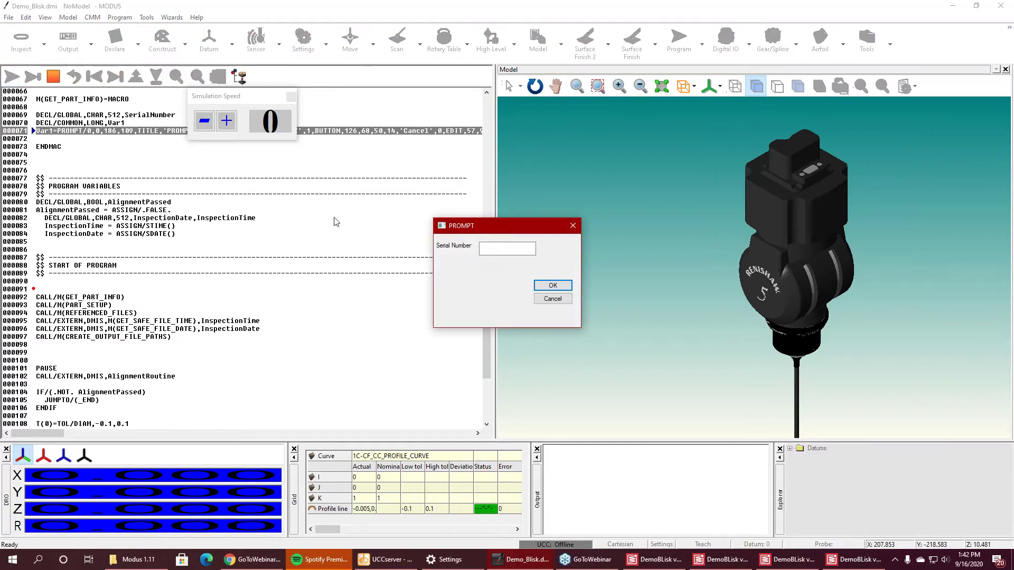
type("12345")
key("Return")
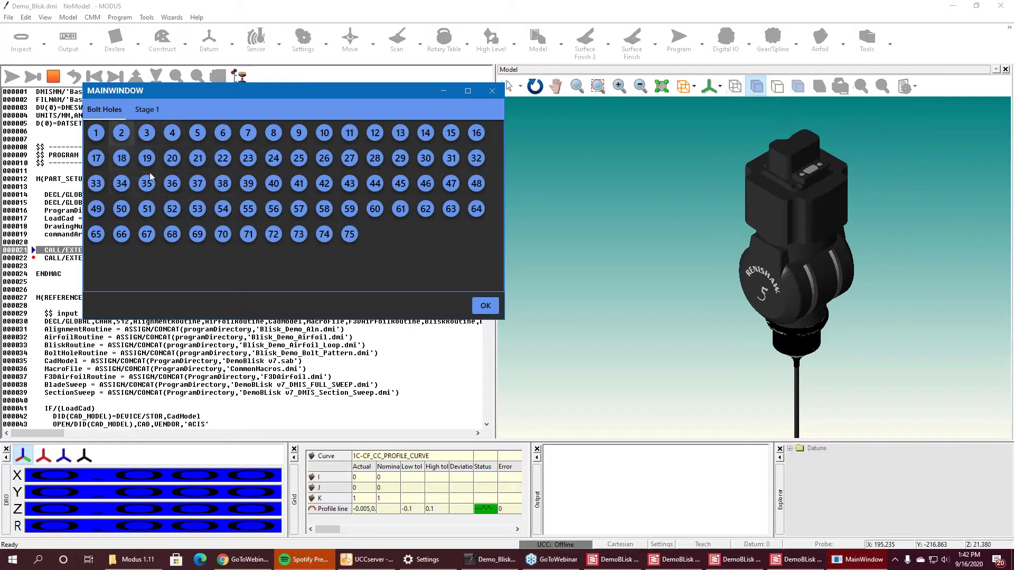
Select bolt holes 4, 21, 38 and 39 for inspection.
left_click(172, 133)
left_click(198, 158)
left_click(220, 185)
left_click(248, 183)
Select Stage 1 blade 1 and blade 10 sections A, B and C, then confirm.
left_click(146, 109)
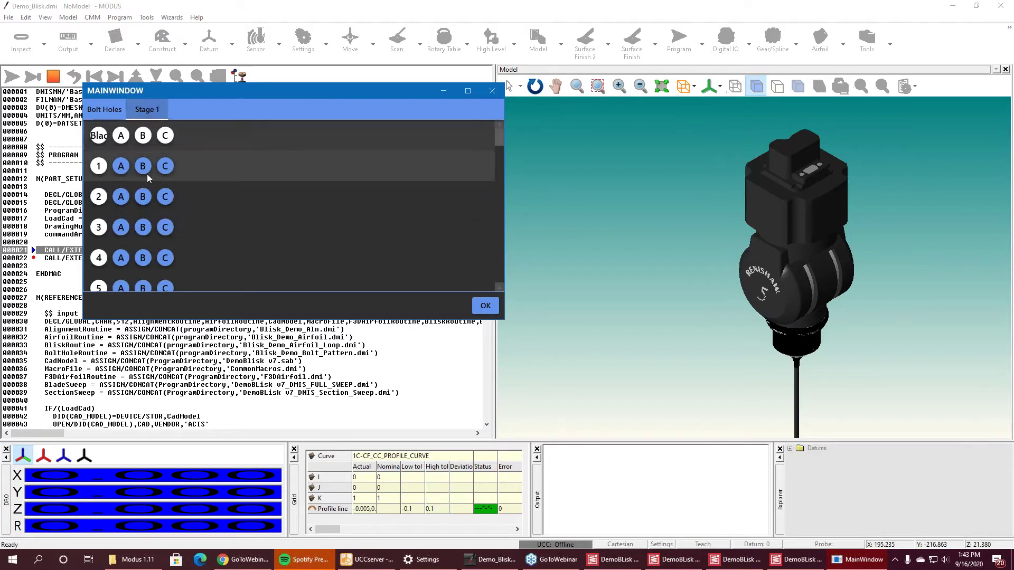
left_click(99, 166)
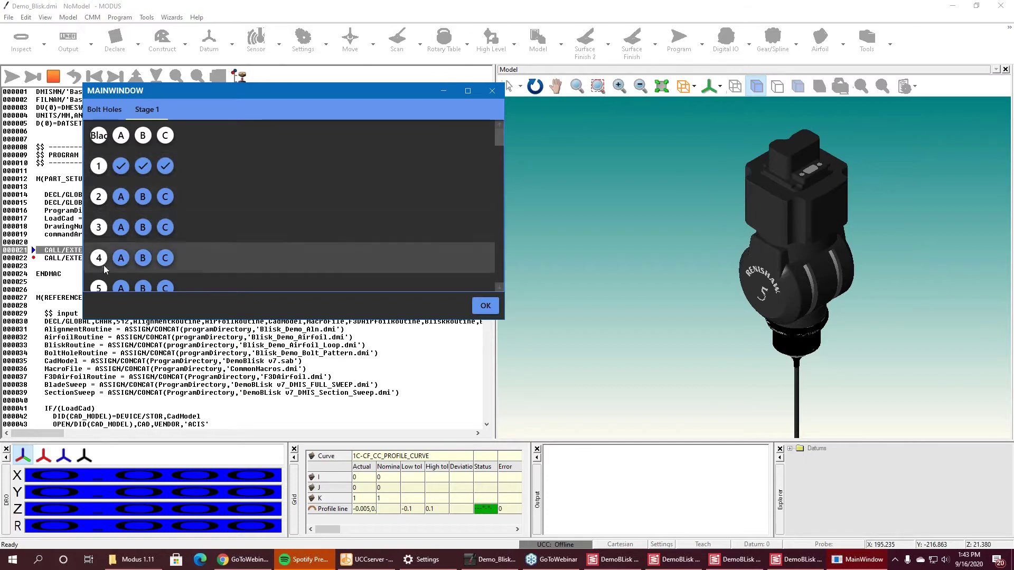
left_click(499, 288)
scroll(291, 211, "down", 3)
left_click(121, 258)
left_click(142, 258)
left_click(166, 258)
left_click(485, 305)
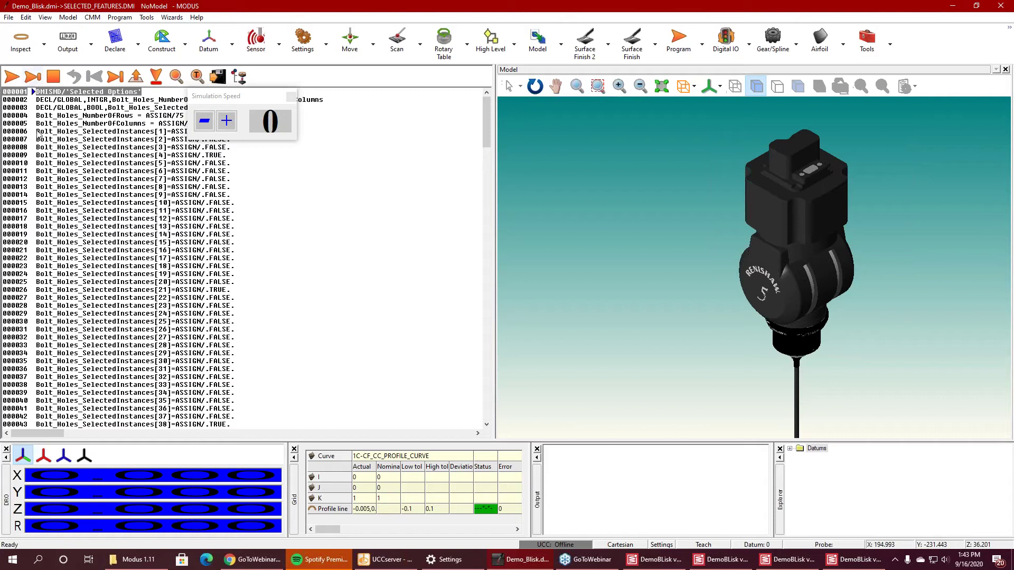
Review SELECTED_FEATURES.DMI, then resume so DemoBlisk v7.sab loads and the run halts at PAUSE.
scroll(44, 148, "down", 20)
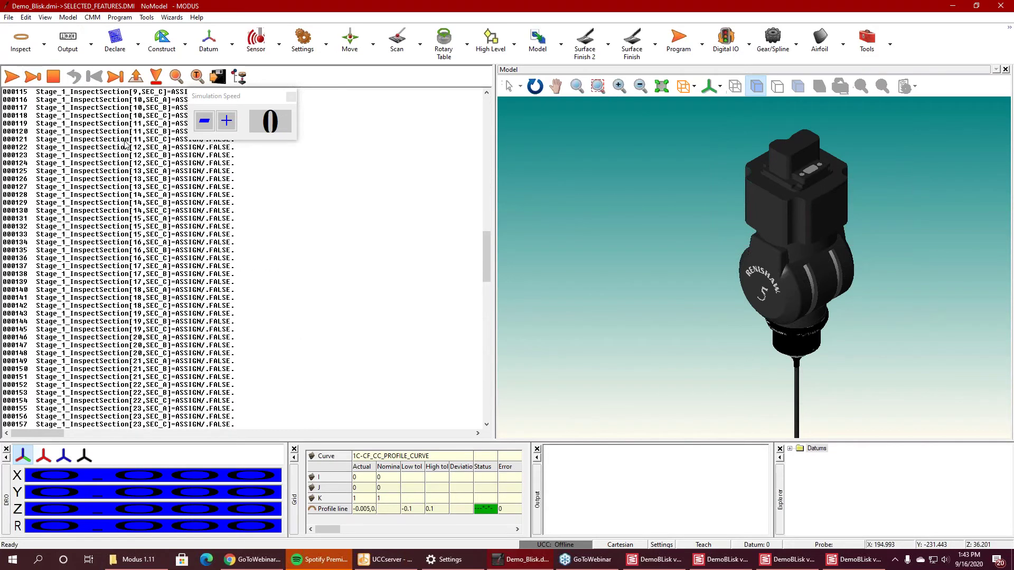
scroll(125, 143, "down", 20)
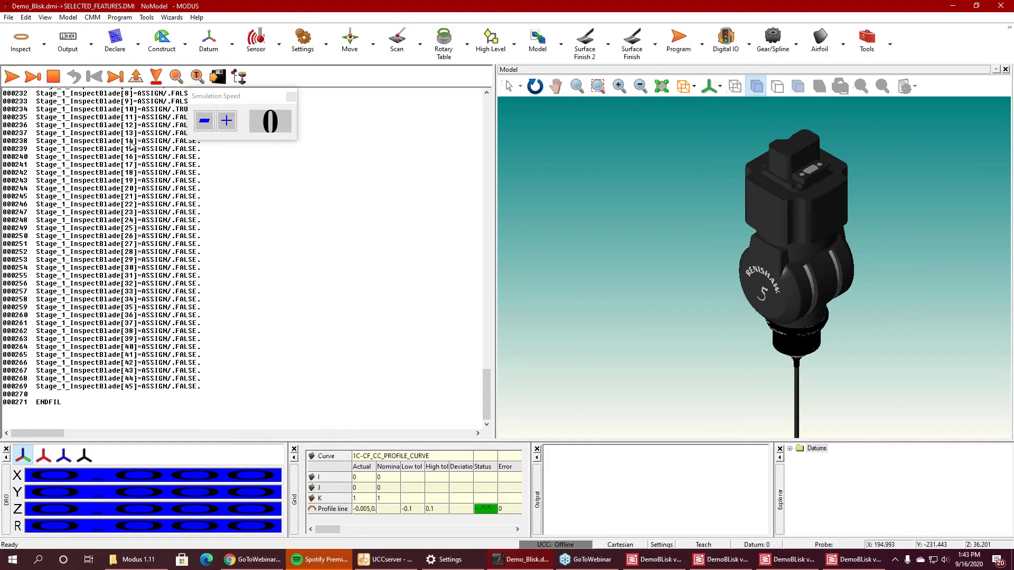
scroll(127, 159, "up", 20)
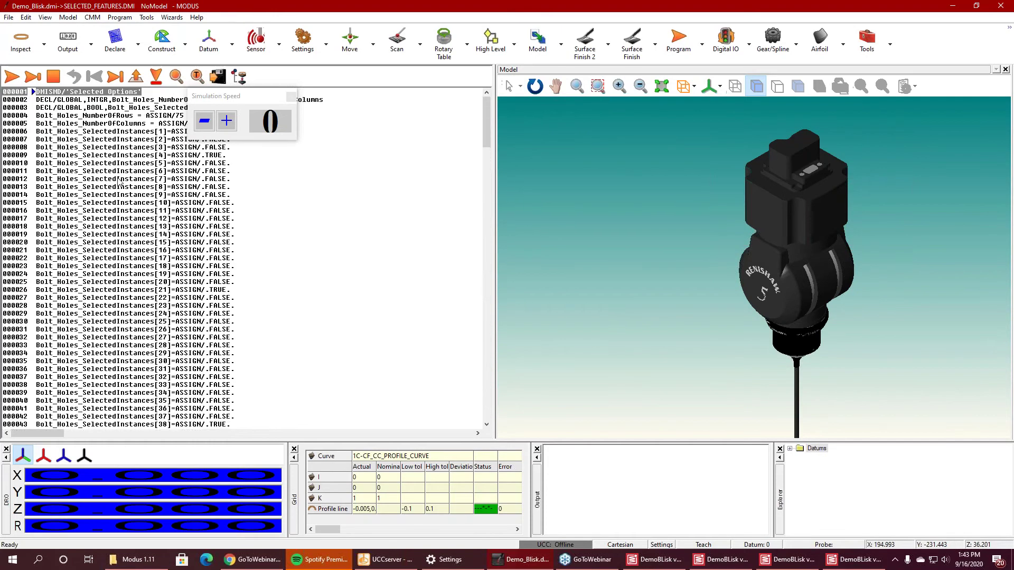
left_click(10, 77)
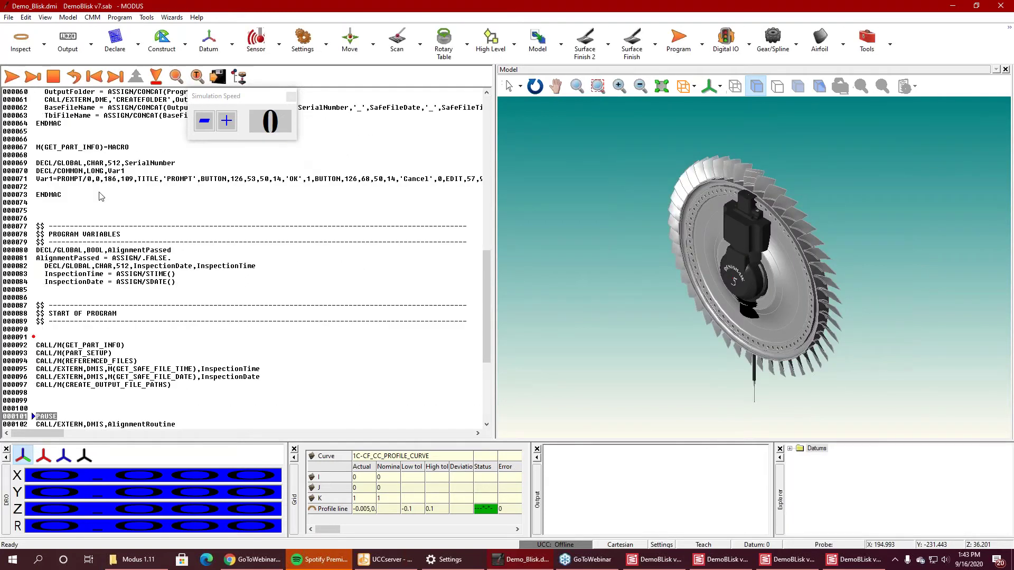
Run the DAT_A/DAT_B alignment, acknowledging teach-point and rotate-part prompts, at simulation speed 2.
scroll(68, 348, "down", 2)
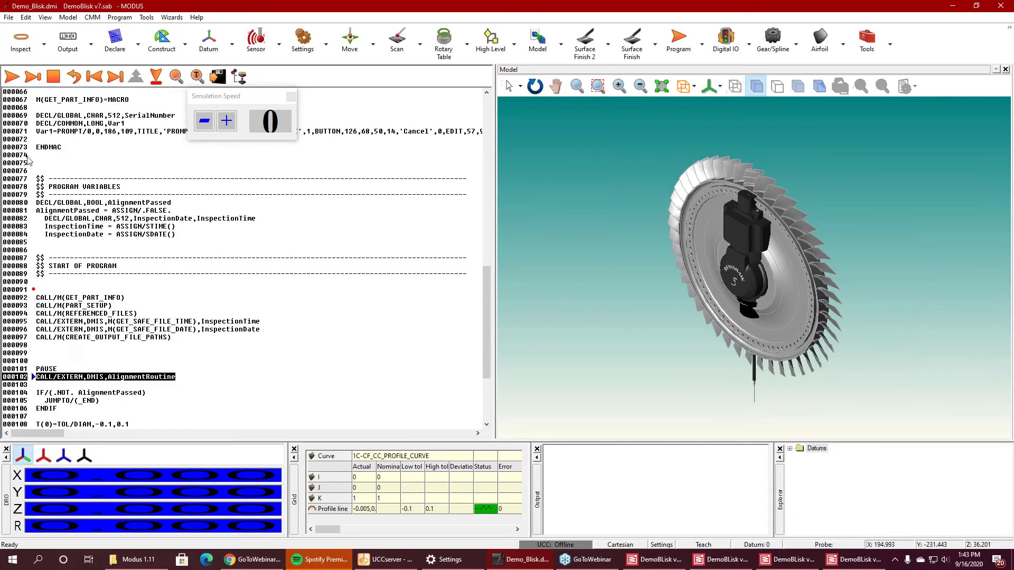
left_click(12, 78)
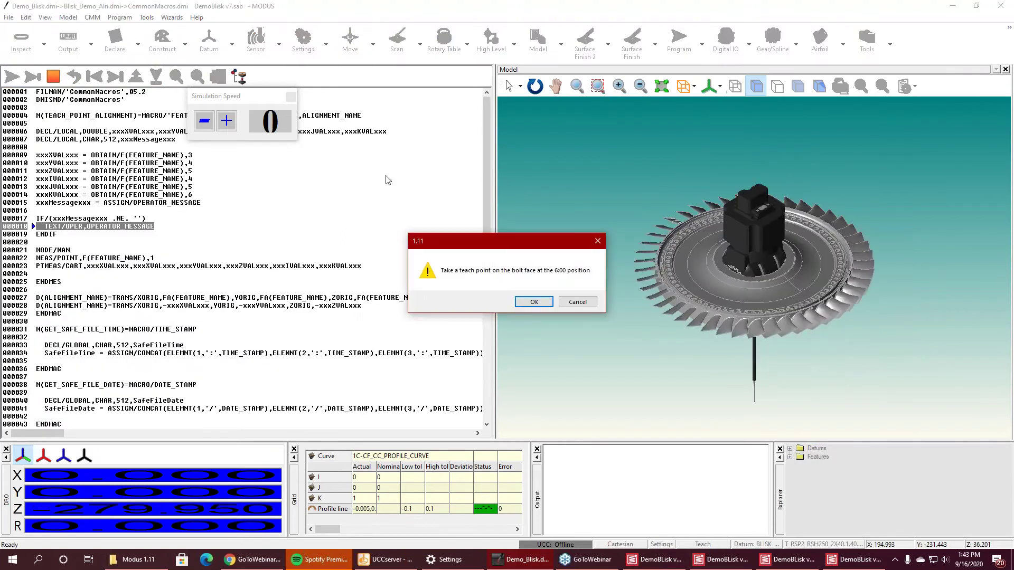
left_click(531, 302)
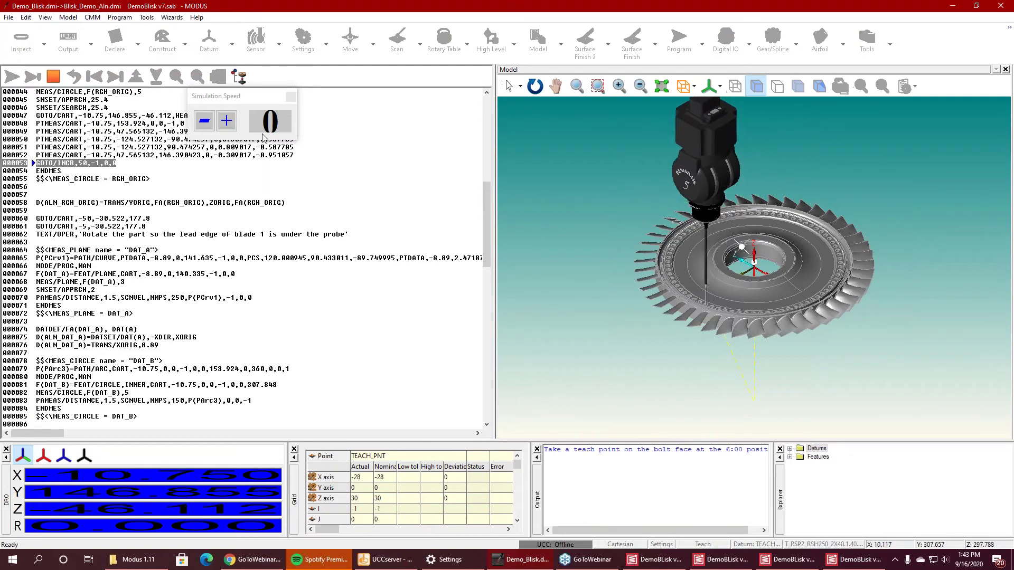
left_click(227, 121)
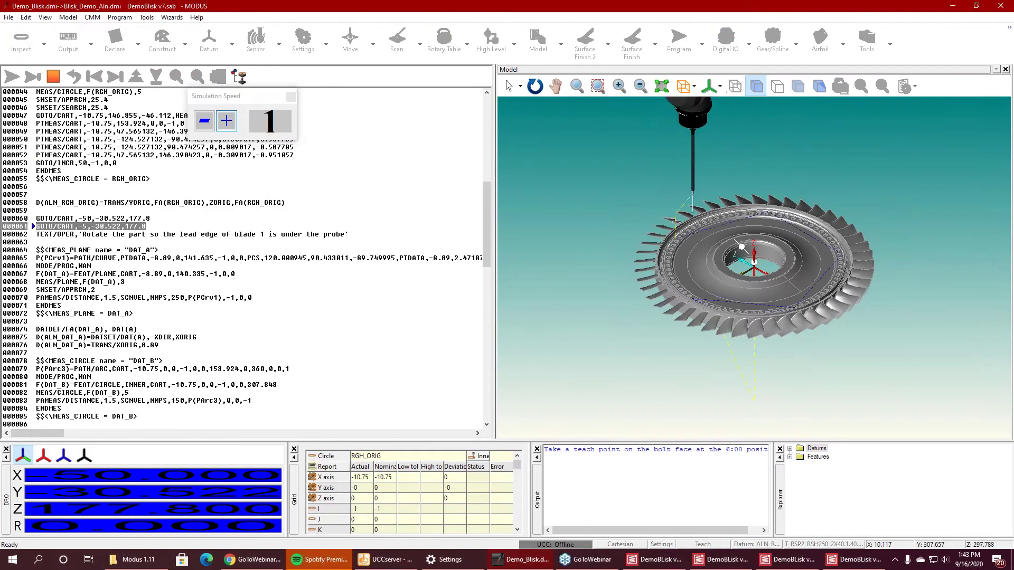
left_click(526, 302)
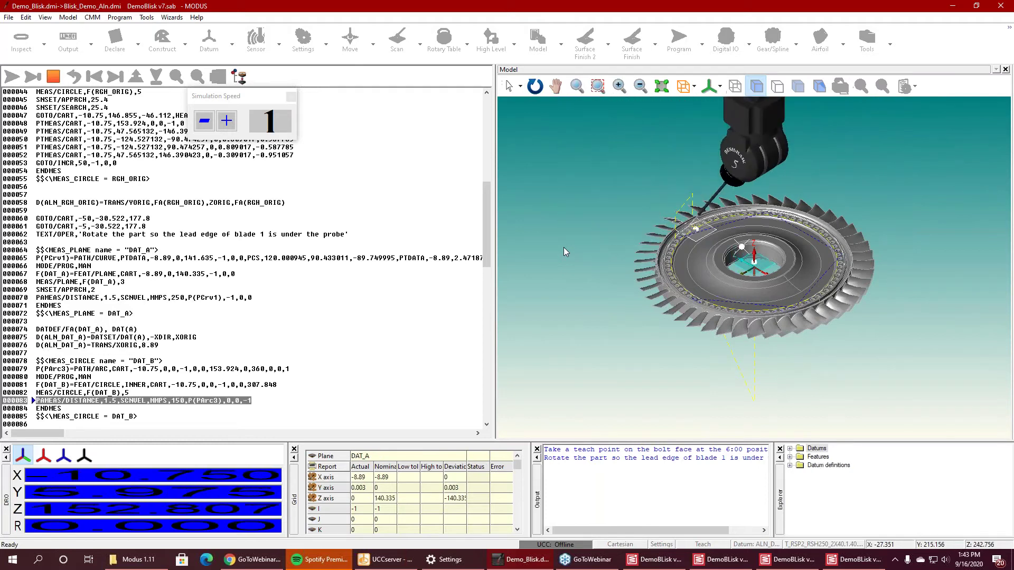
left_click(227, 122)
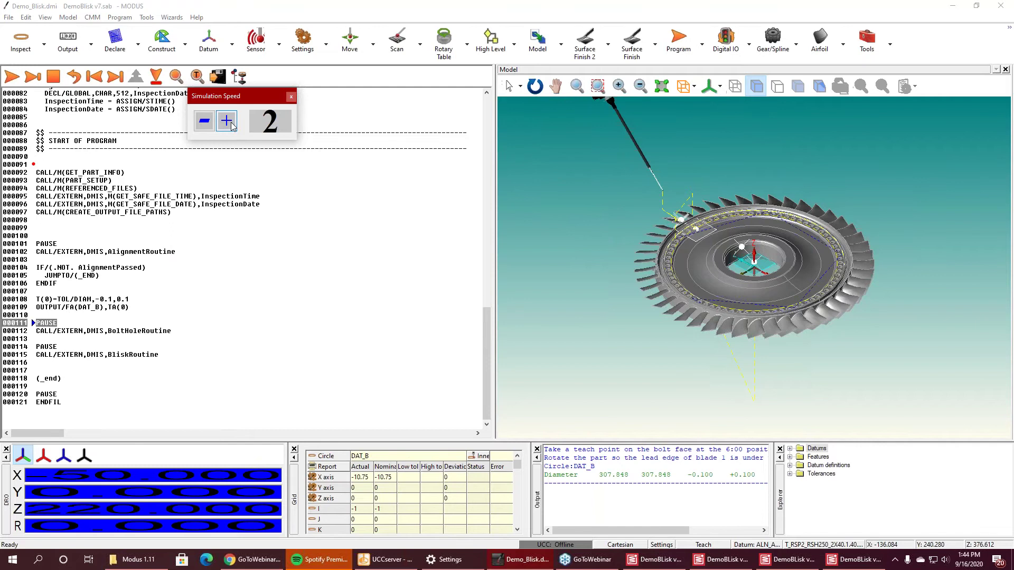
Measure the selected bolt holes through CN001_39 and review the Output log results.
left_click(19, 340)
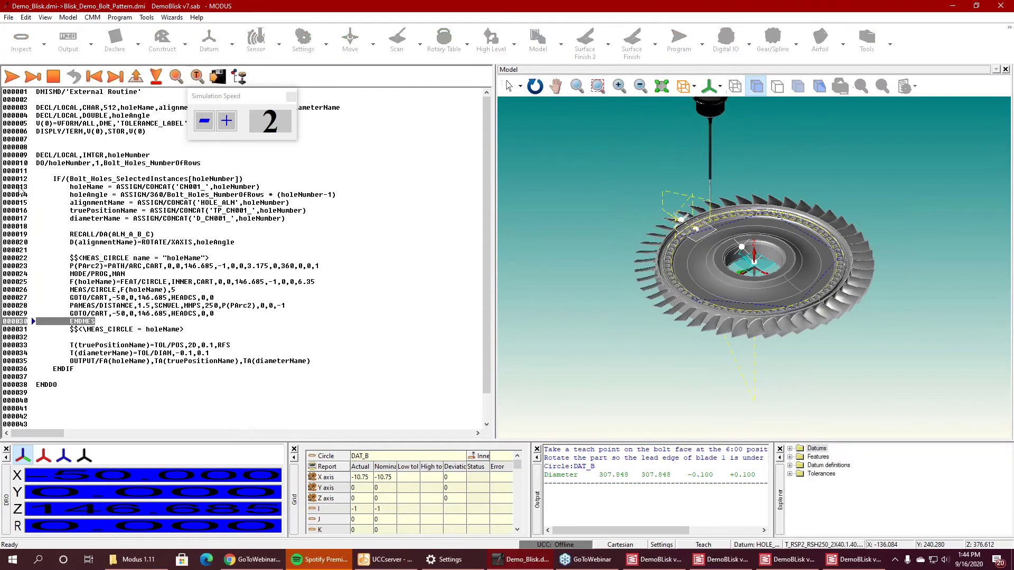
left_click(17, 80)
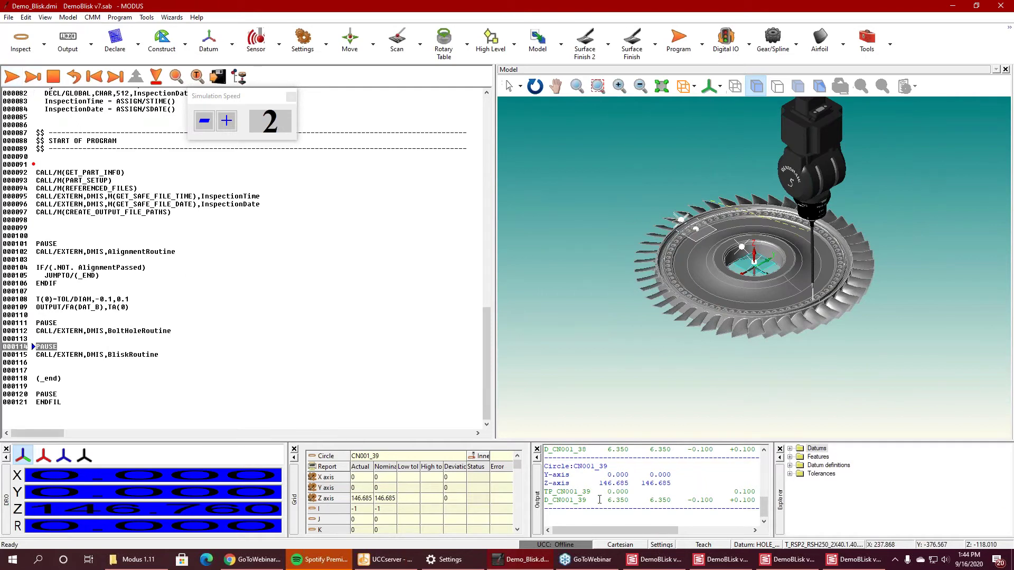
scroll(601, 494, "up", 10)
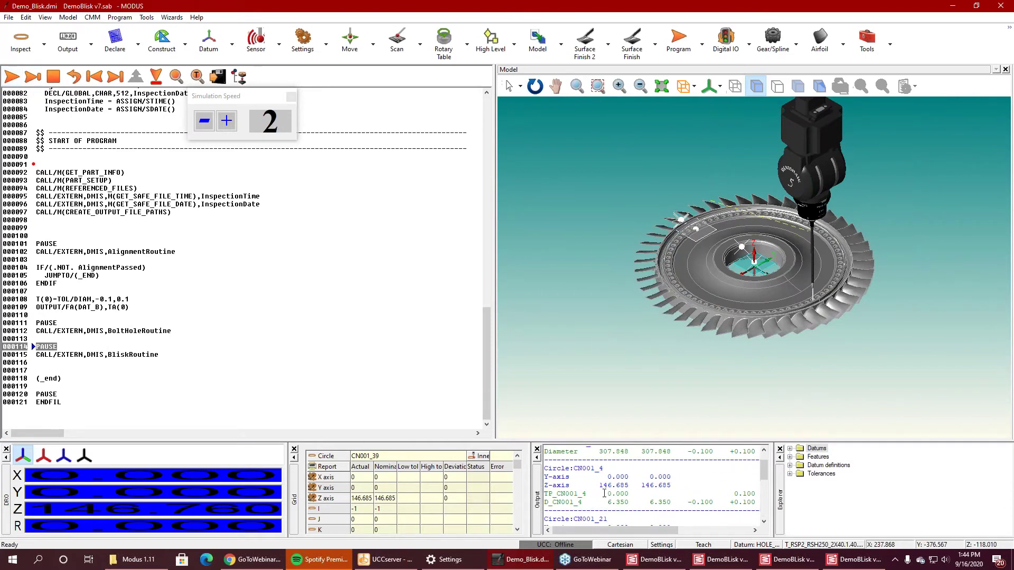
scroll(604, 494, "up", 3)
scroll(596, 458, "down", 5)
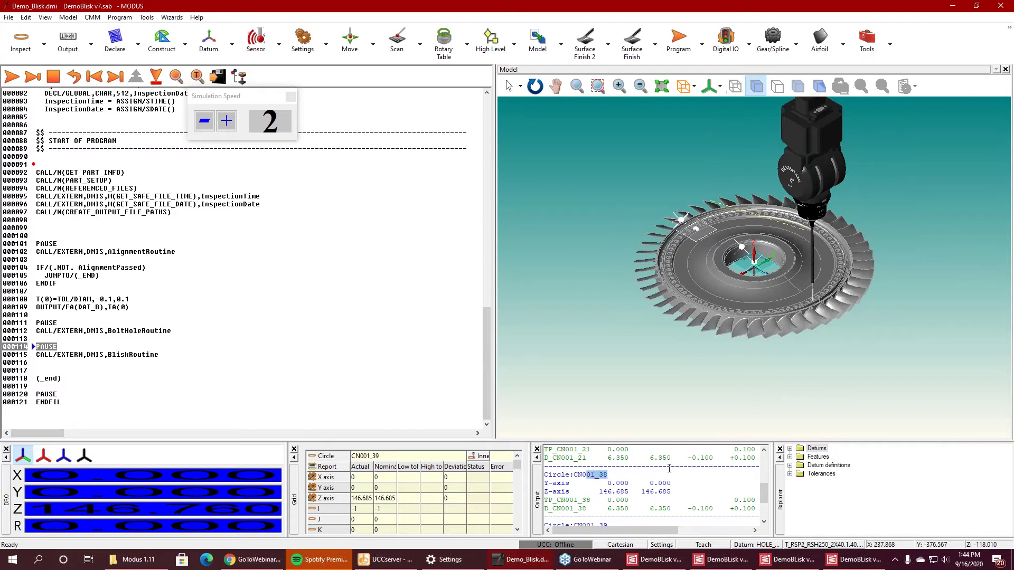
scroll(669, 468, "down", 2)
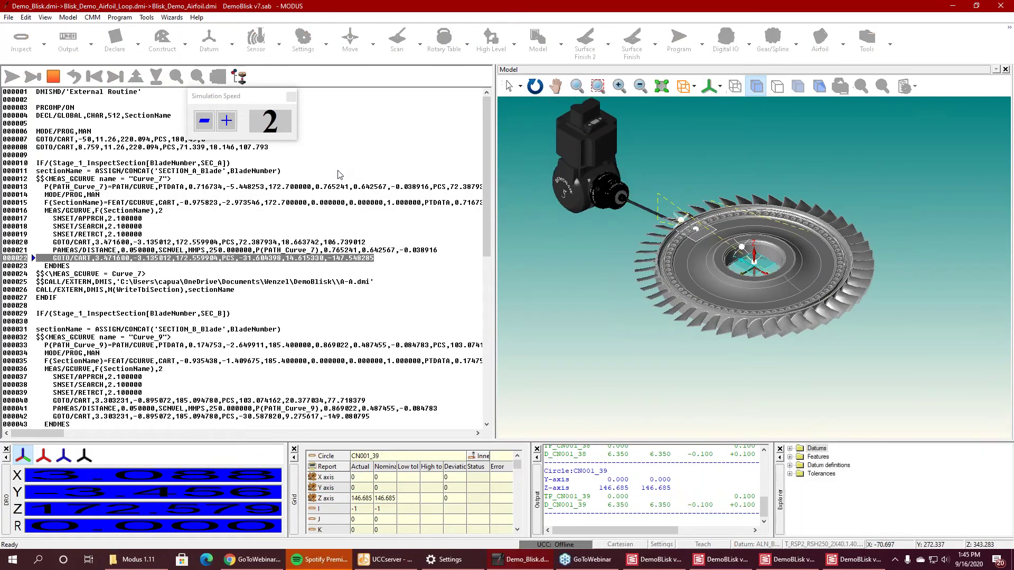
Tilt the view and run blade 1 airfoil scans through 1C-CF_CC_PROFILE_CURVE, then open Tools.
scroll(678, 214, "up", 5)
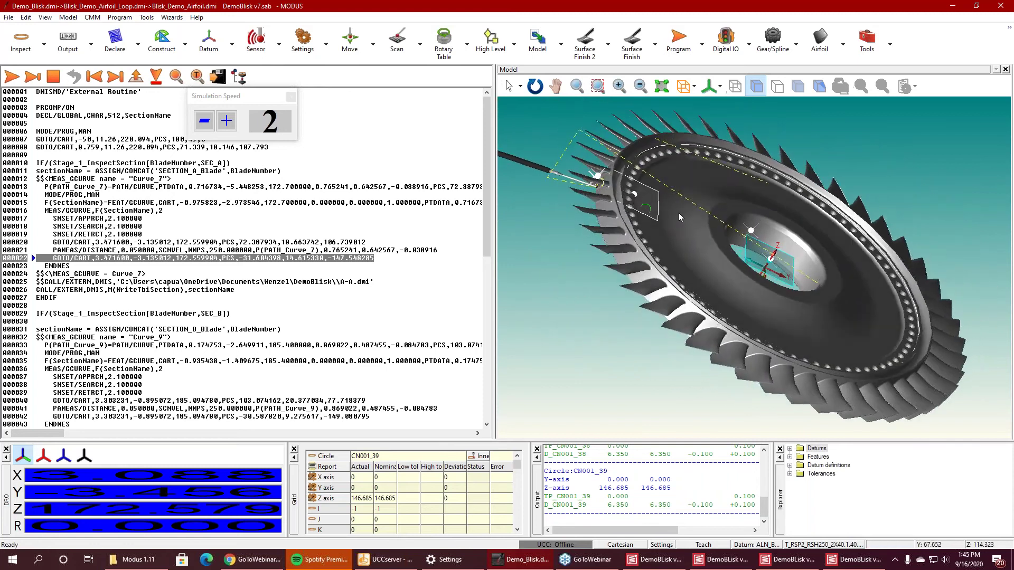
mouse_move(666, 214)
middle_mouse_down()
mouse_move(673, 204)
mouse_move(660, 206)
middle_mouse_up()
left_click(13, 77)
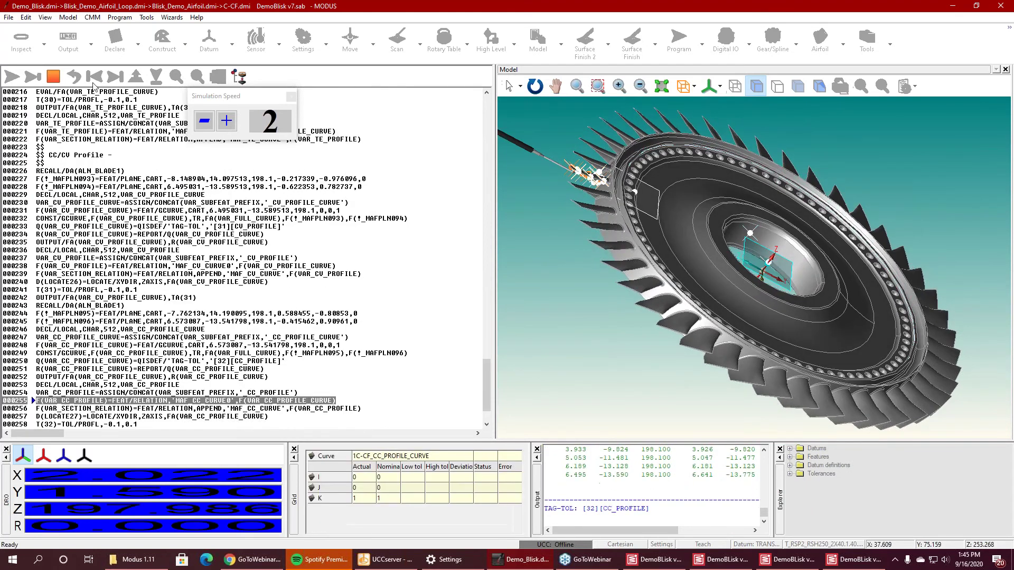
left_click(146, 18)
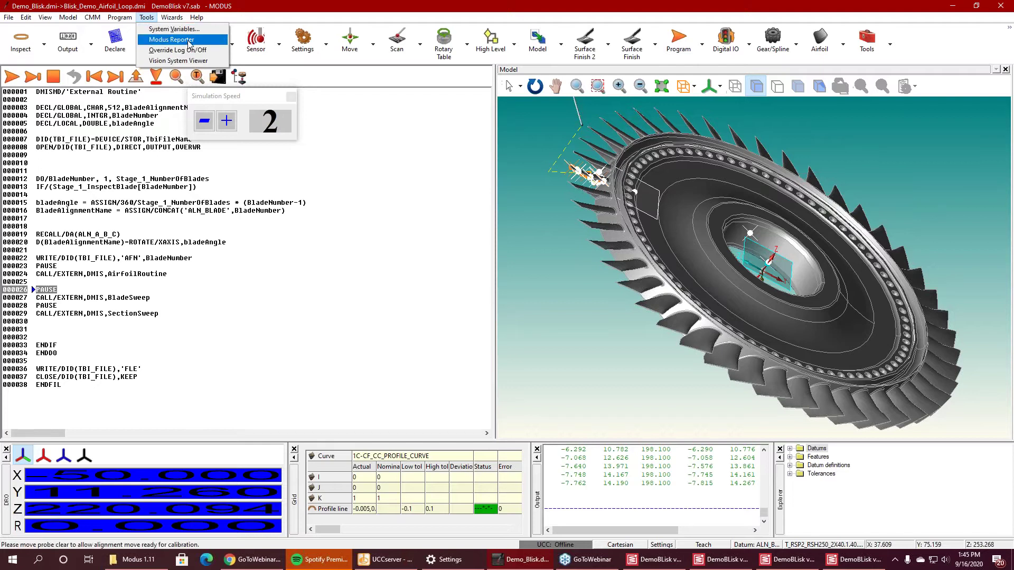
left_click(171, 40)
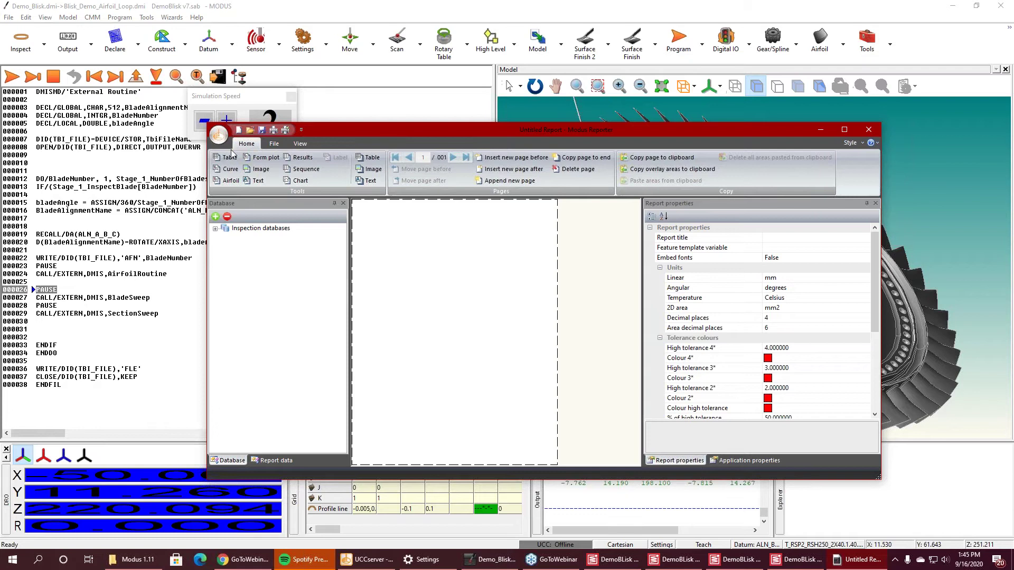
left_click(224, 139)
left_click(249, 173)
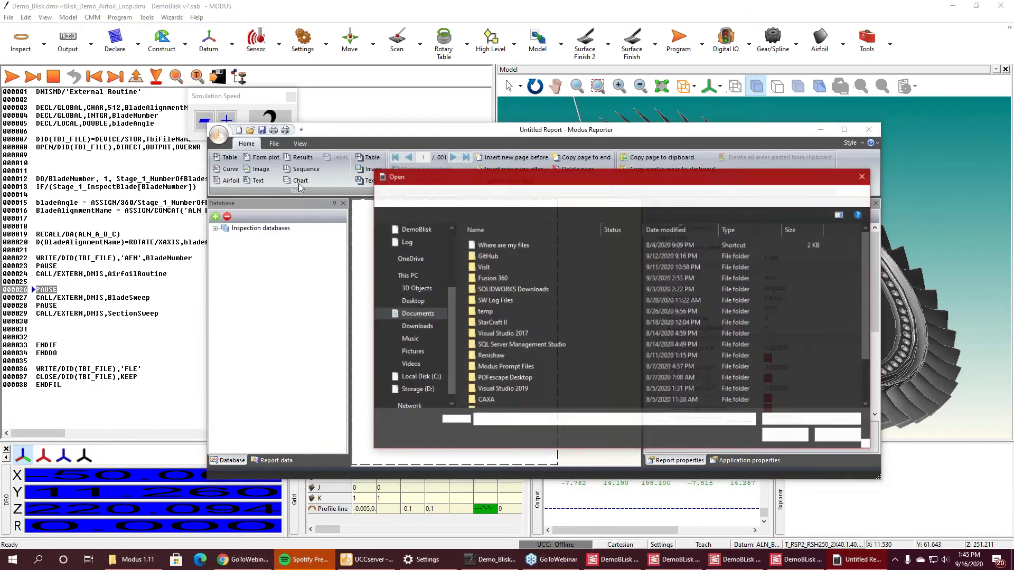
left_click(830, 436)
left_click(217, 136)
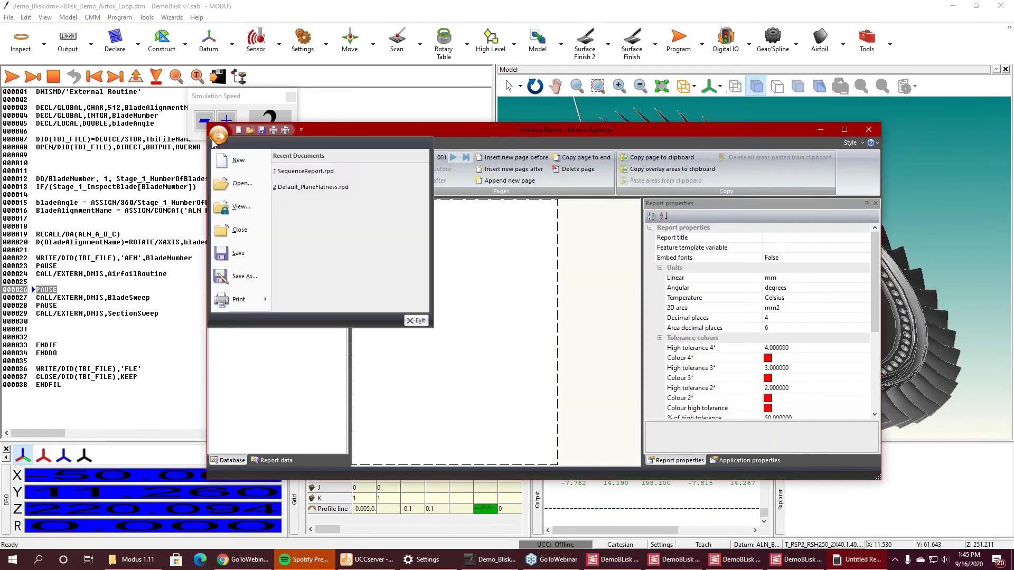
left_click(443, 217)
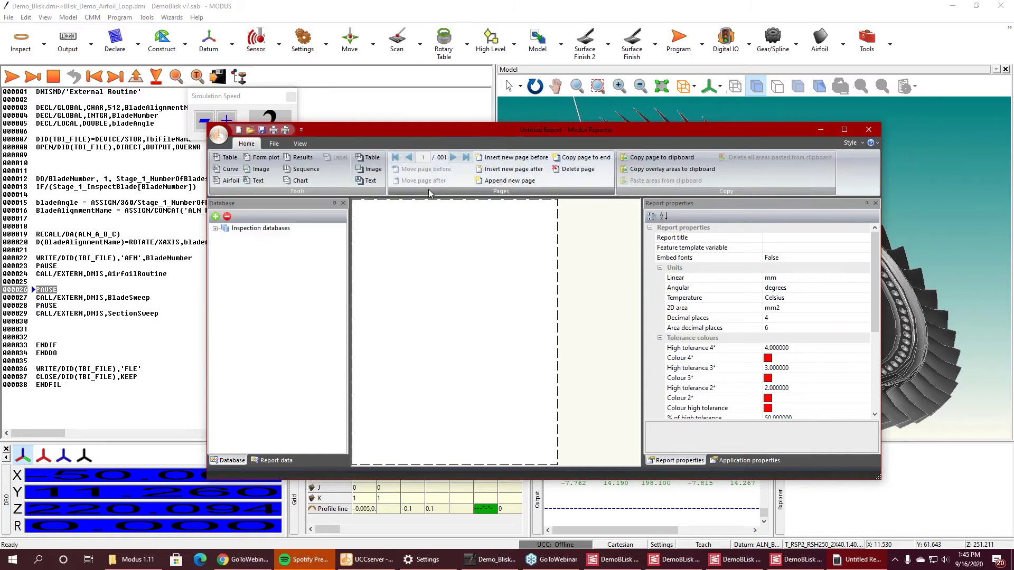
left_click(867, 129)
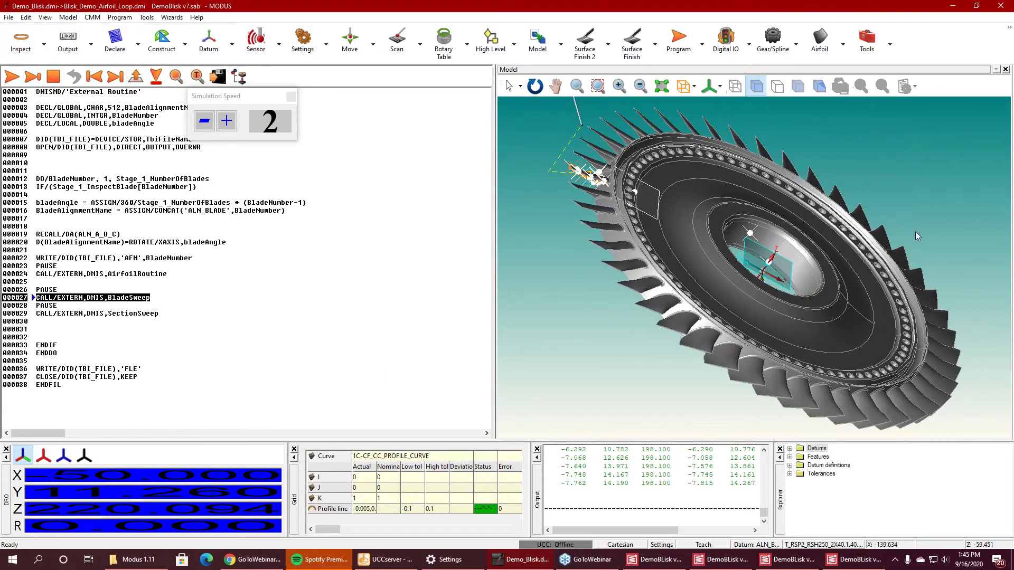
Simulate the BladeSweep convex face scans at speed 0, orbiting to follow the probe.
scroll(586, 164, "up", 5)
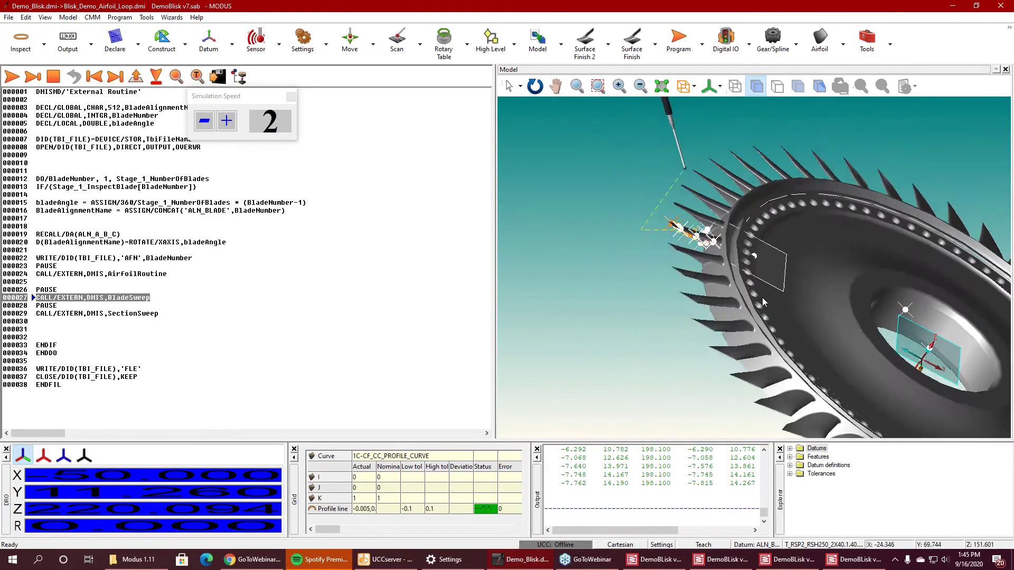
left_click(11, 77)
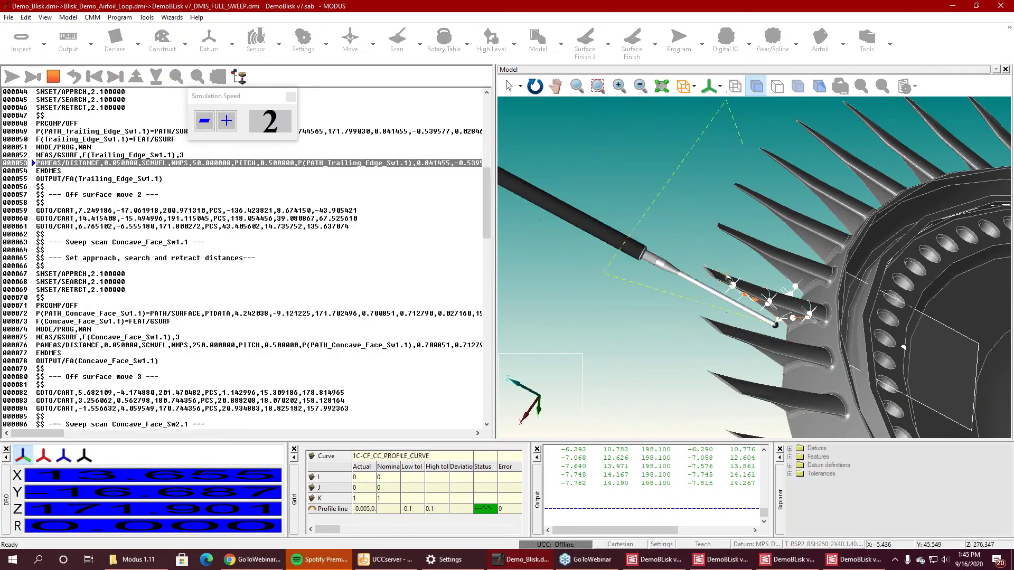
left_click(205, 122)
left_click(206, 122)
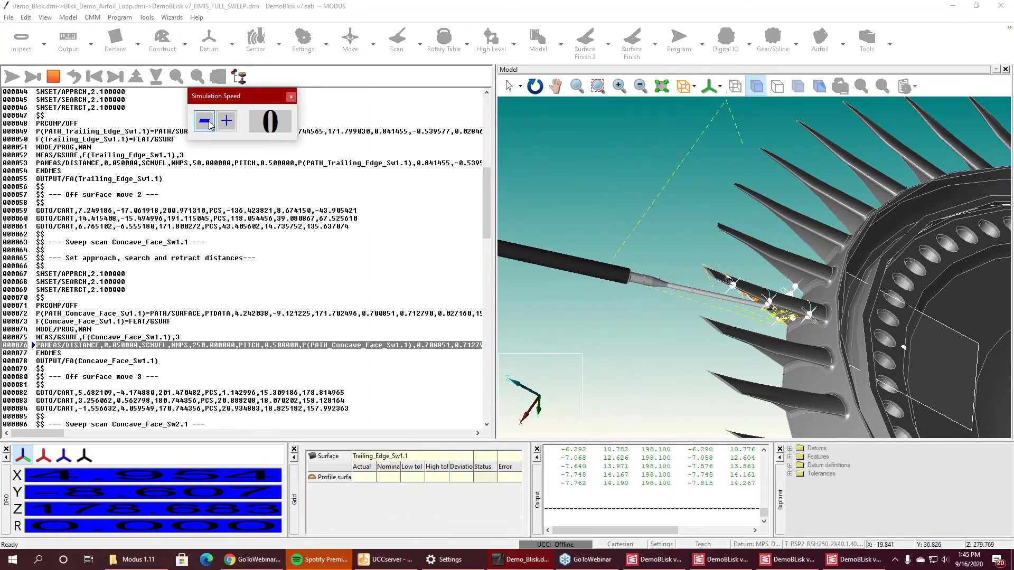
left_click(733, 248)
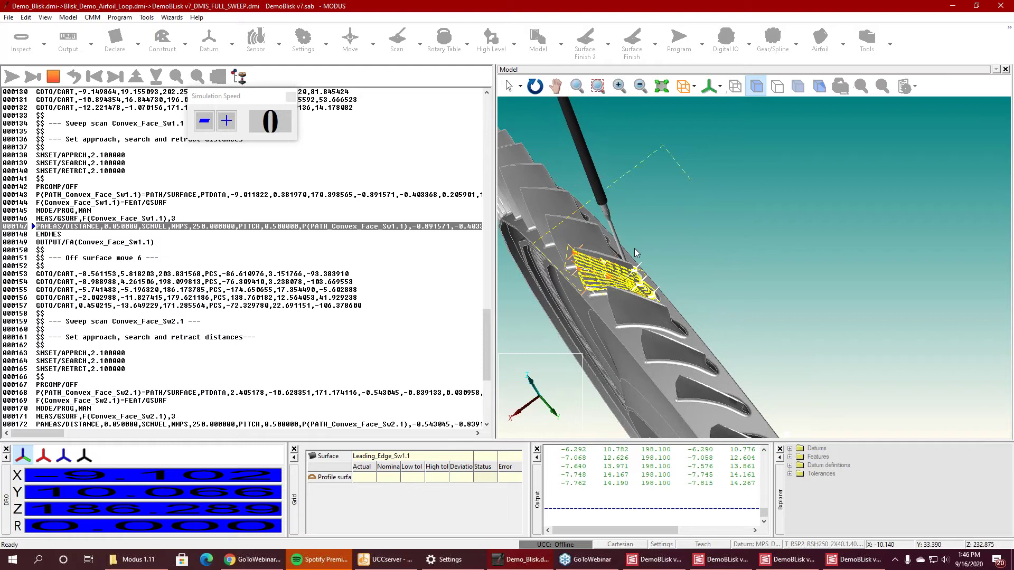
left_click_drag(649, 250, 626, 257)
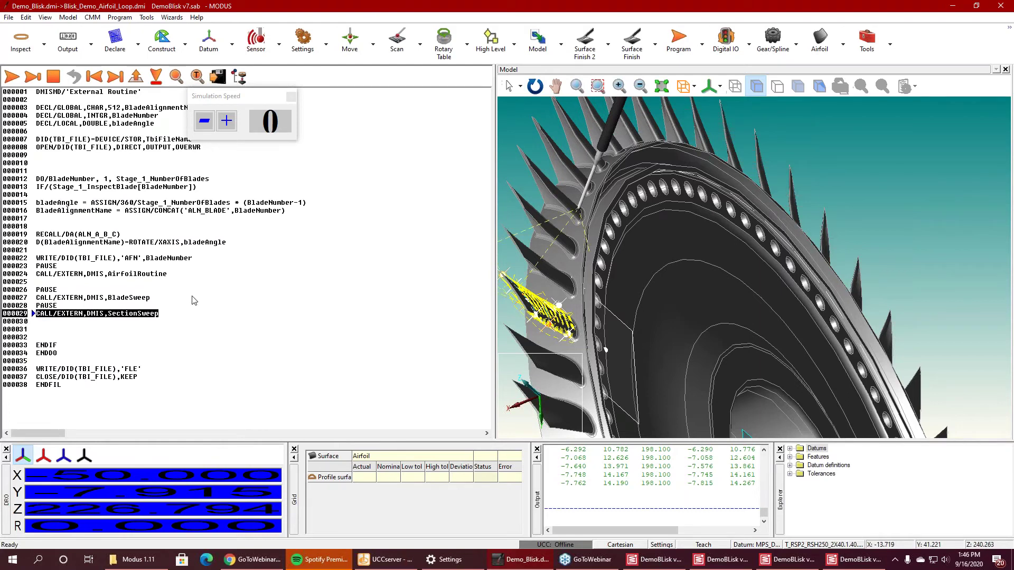
Dismiss each 'Scan blending is not supported offline' error and rerun until PAUSE before AirfoilRoutine.
left_click(12, 77)
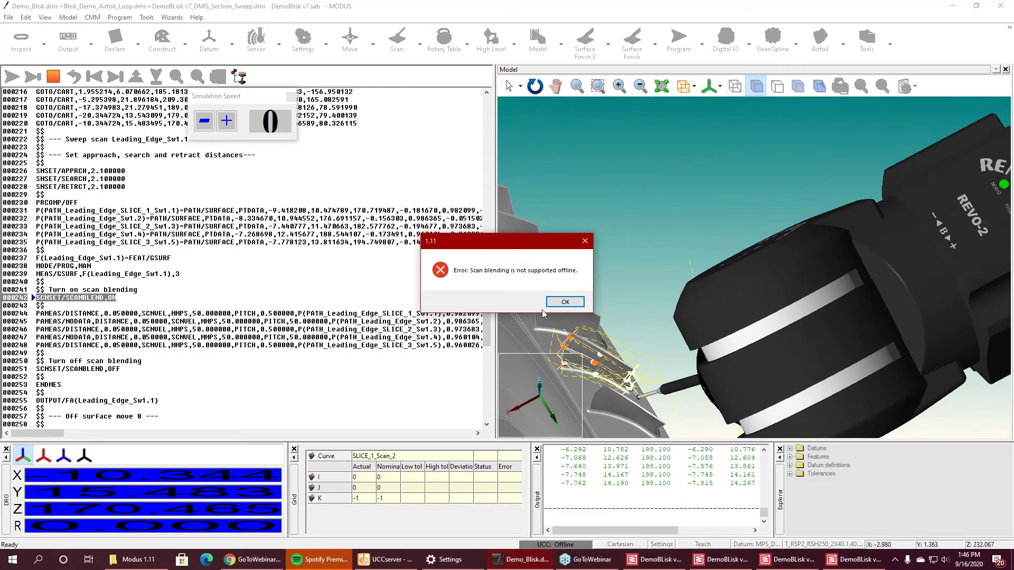
left_click(563, 302)
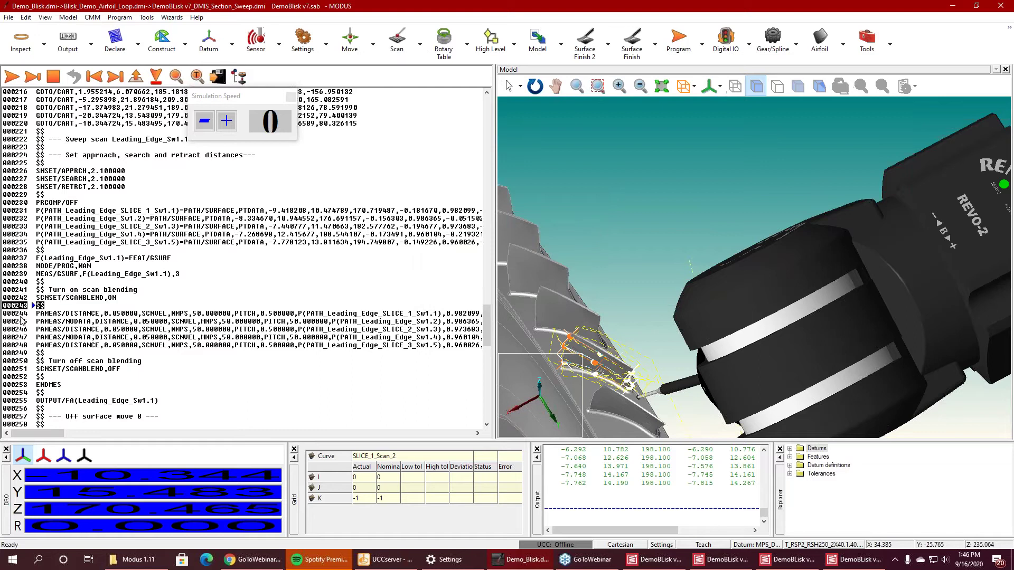
left_click(12, 78)
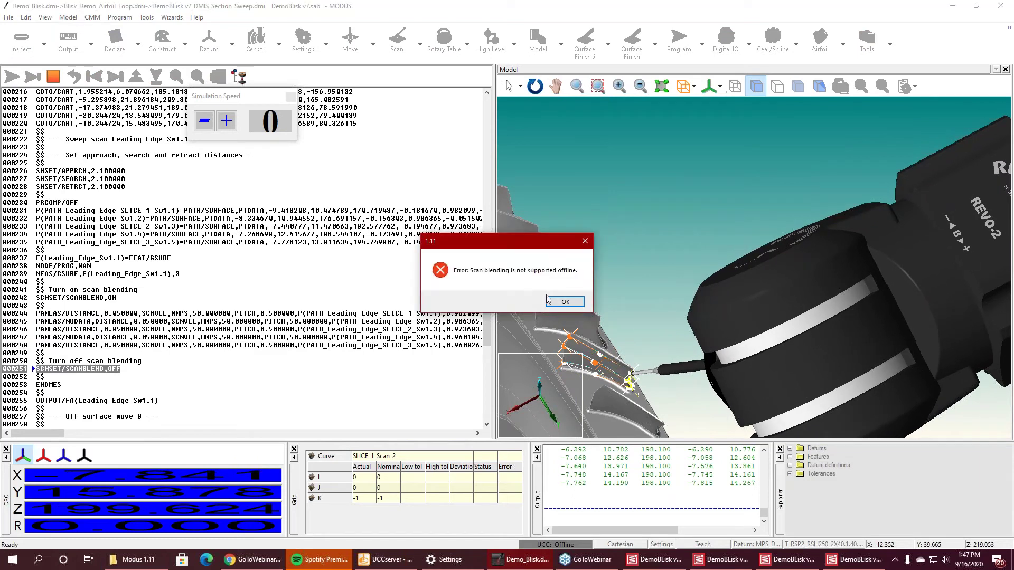
left_click(564, 302)
scroll(127, 363, "down", 3)
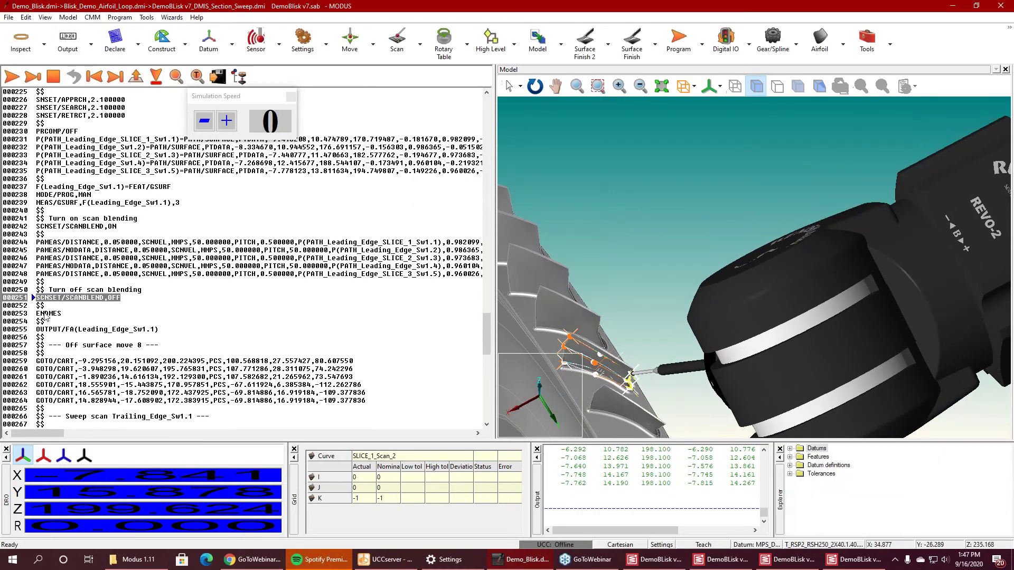
left_click(7, 78)
left_click(549, 304)
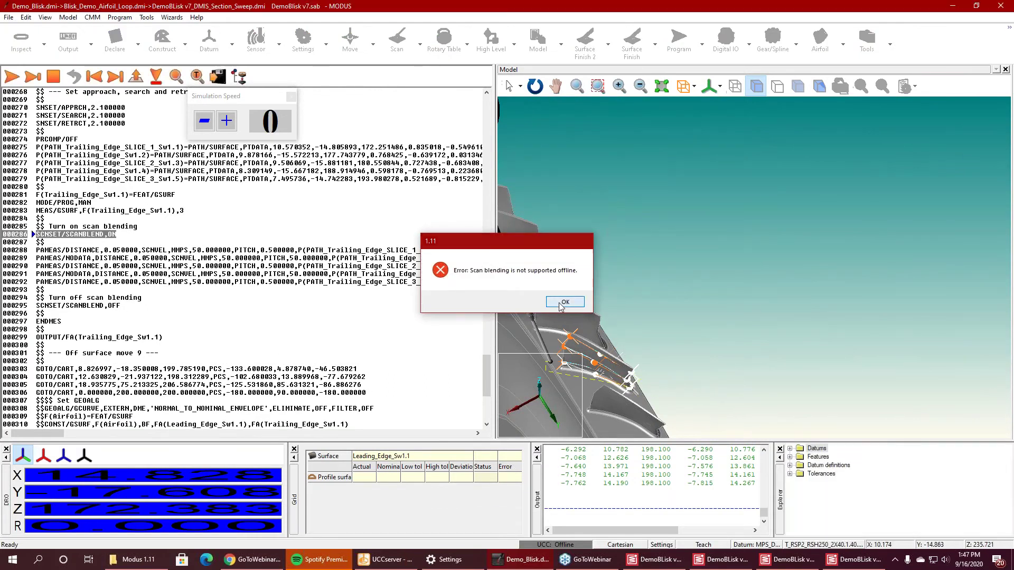
left_click(14, 78)
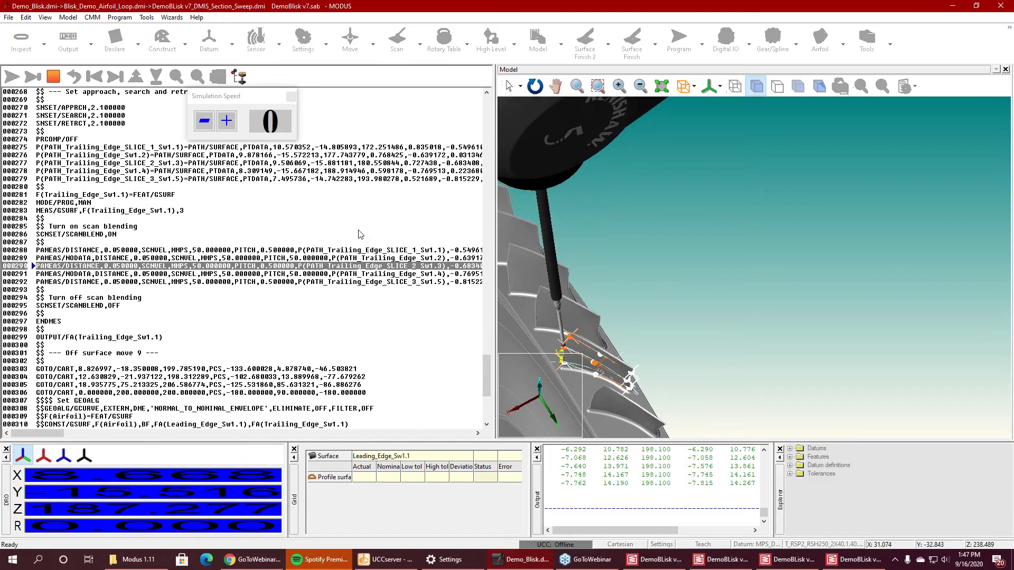
left_click(563, 302)
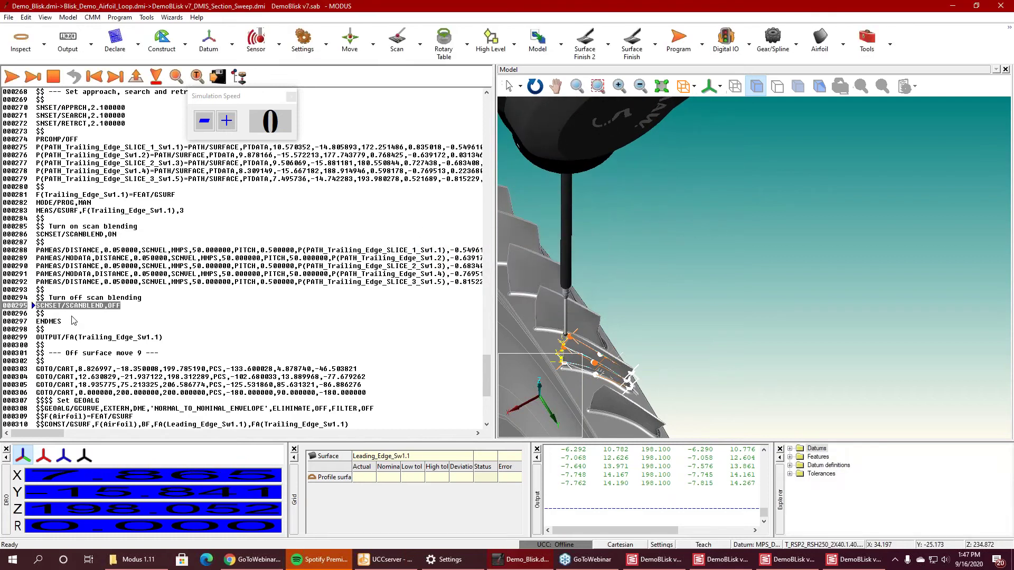
left_click(12, 77)
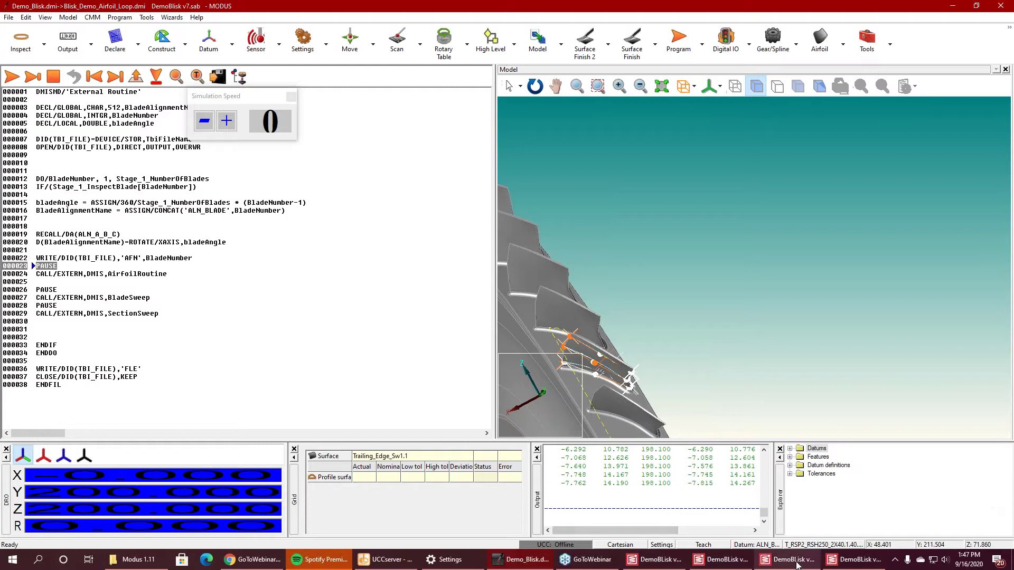
mouse_move(797, 565)
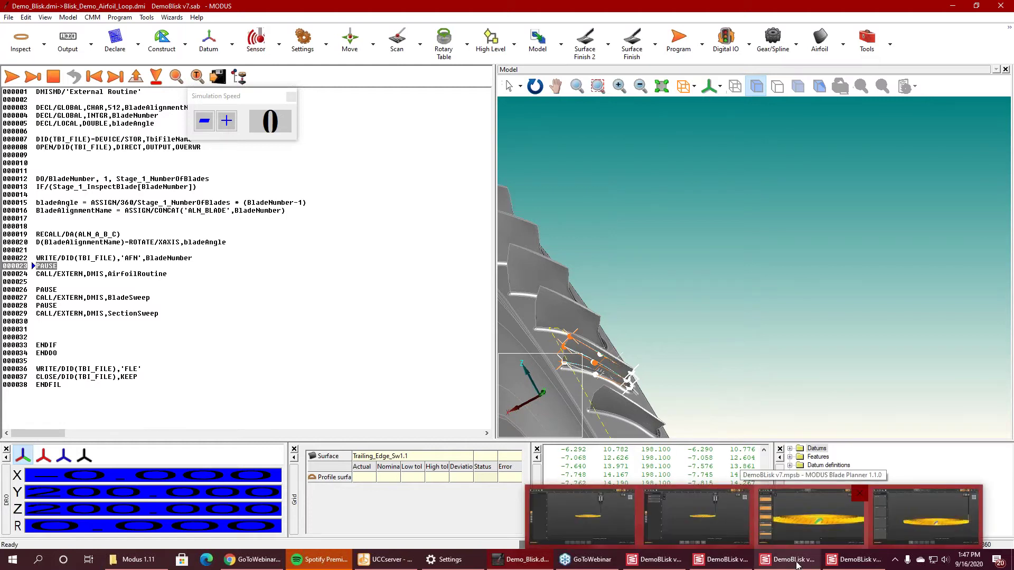
In Blade Planner, orbit to the blue blade and generate its edge and face sweep scans.
left_click(845, 563)
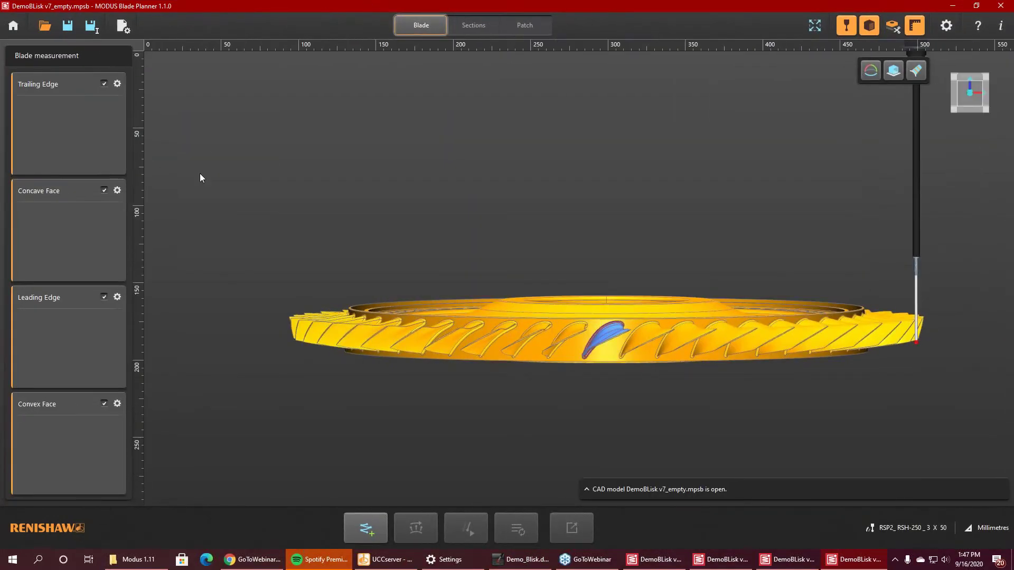
scroll(603, 383, "up", 10)
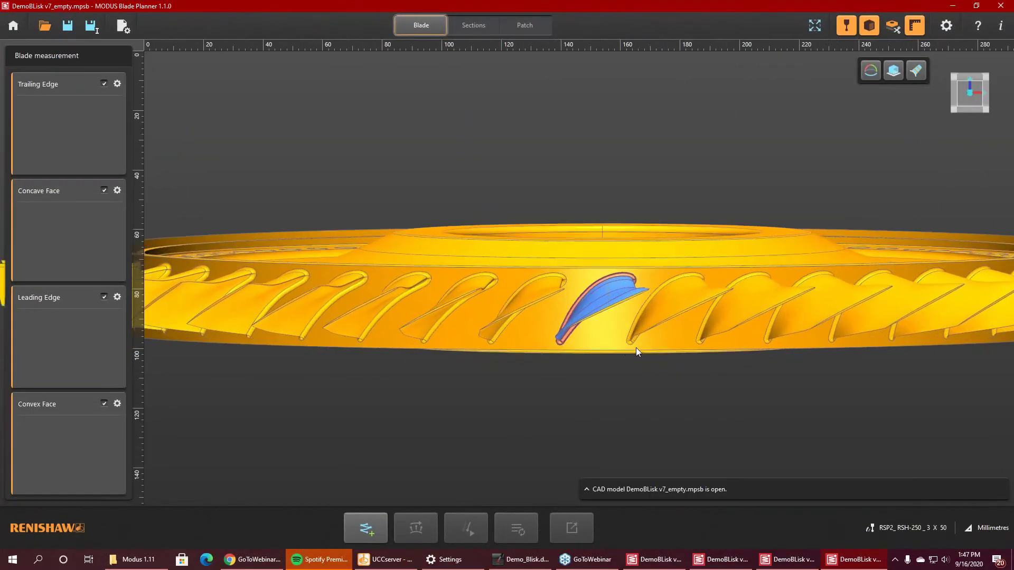
middle_click_drag(591, 385, 339, 228)
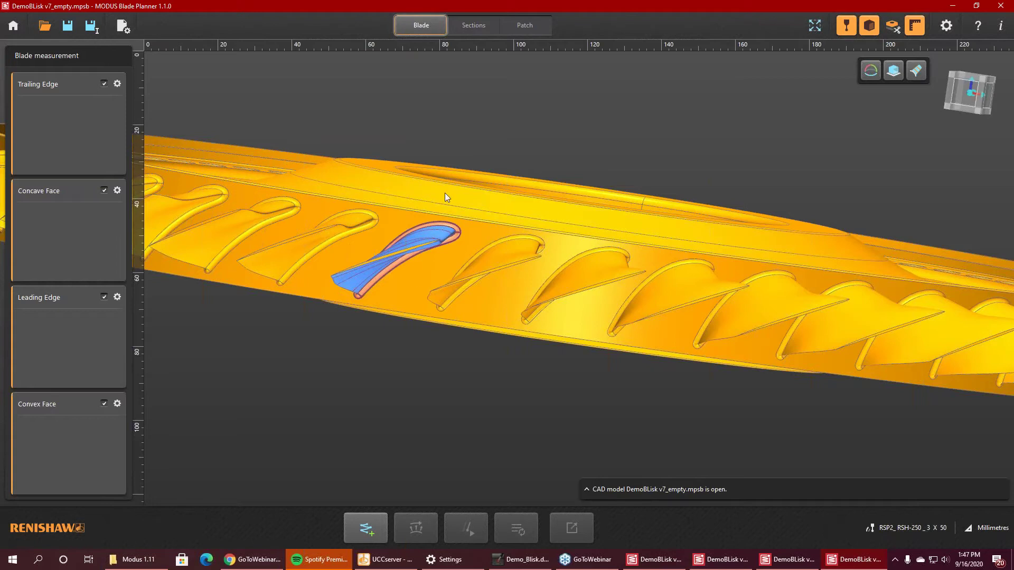
scroll(461, 201, "up", 1)
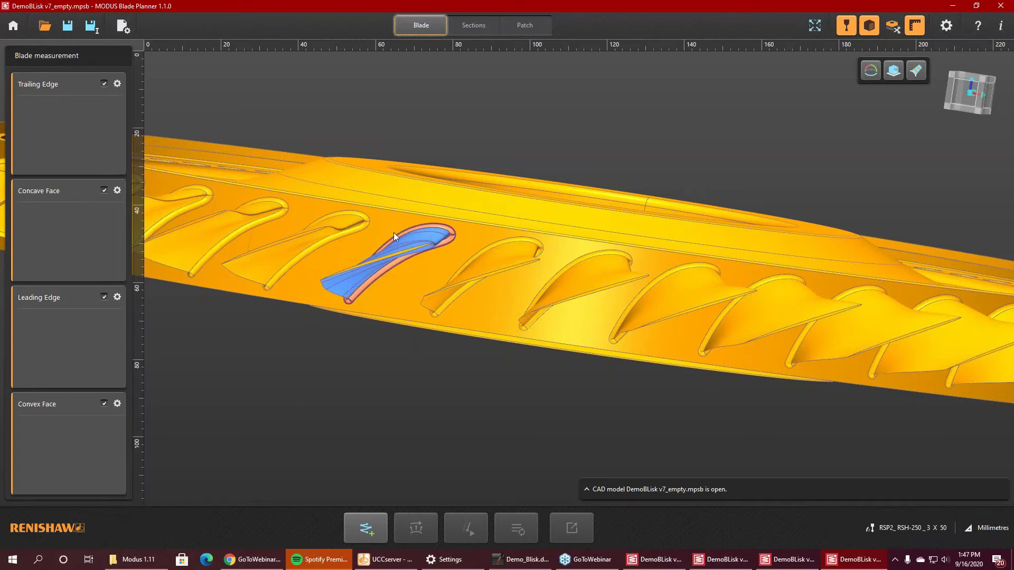
left_click(363, 530)
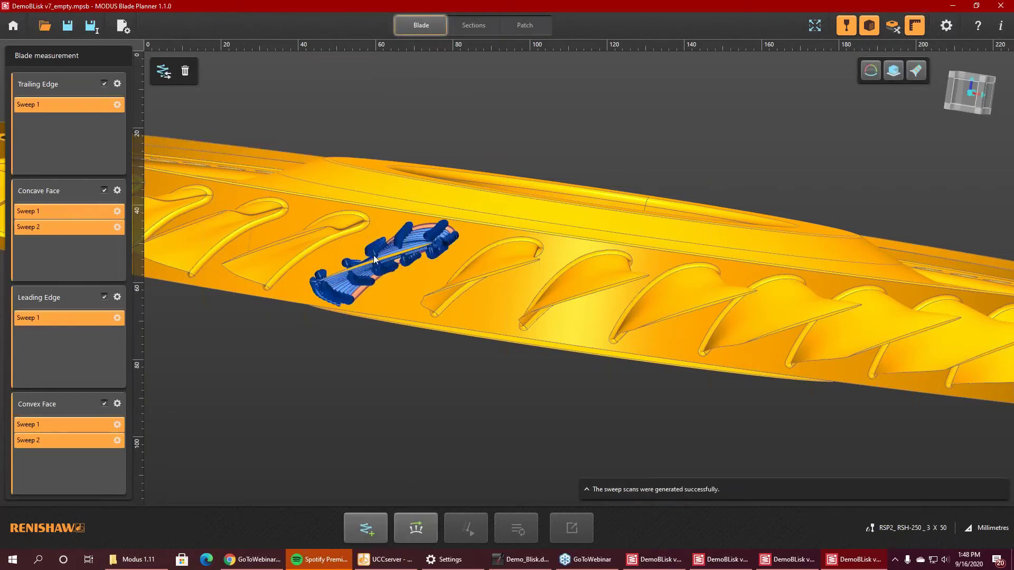
scroll(257, 286, "up", 2)
scroll(320, 284, "up", 3)
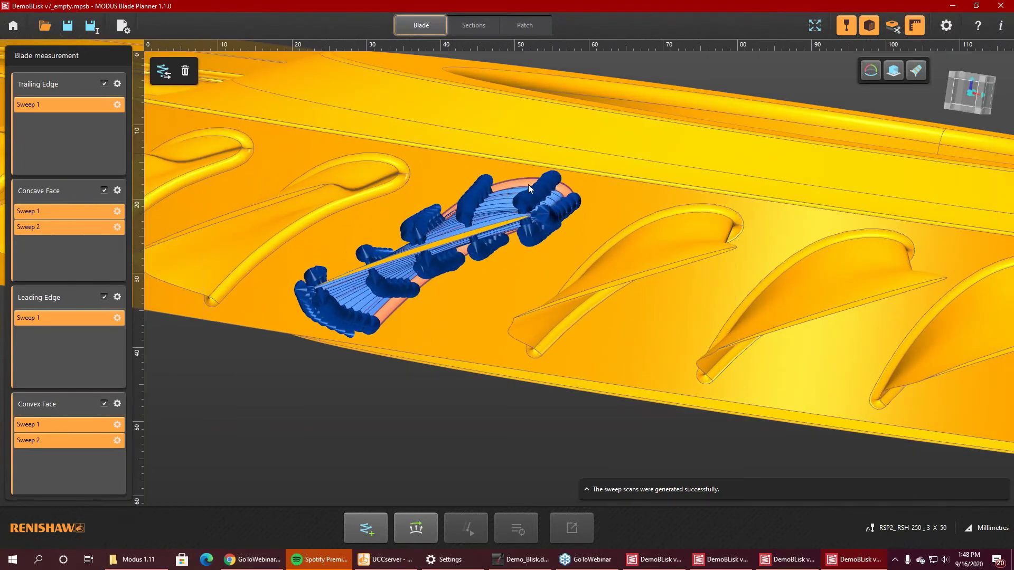
middle_click_drag(495, 256, 449, 336)
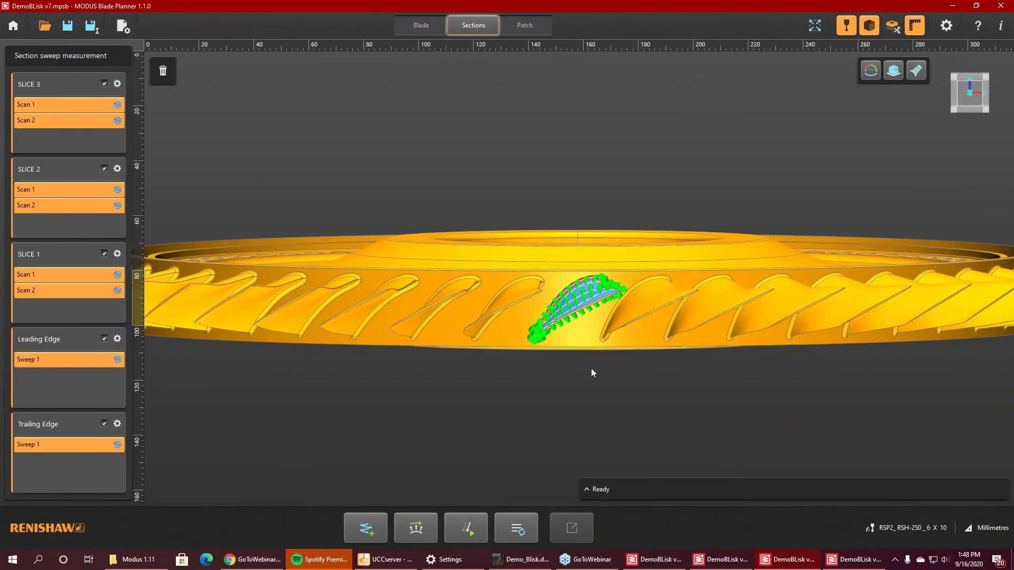
Simulate the Blade tab sweep plan's probe path, scrubbing ahead to the 8 min 3 sec estimate.
left_click(408, 23)
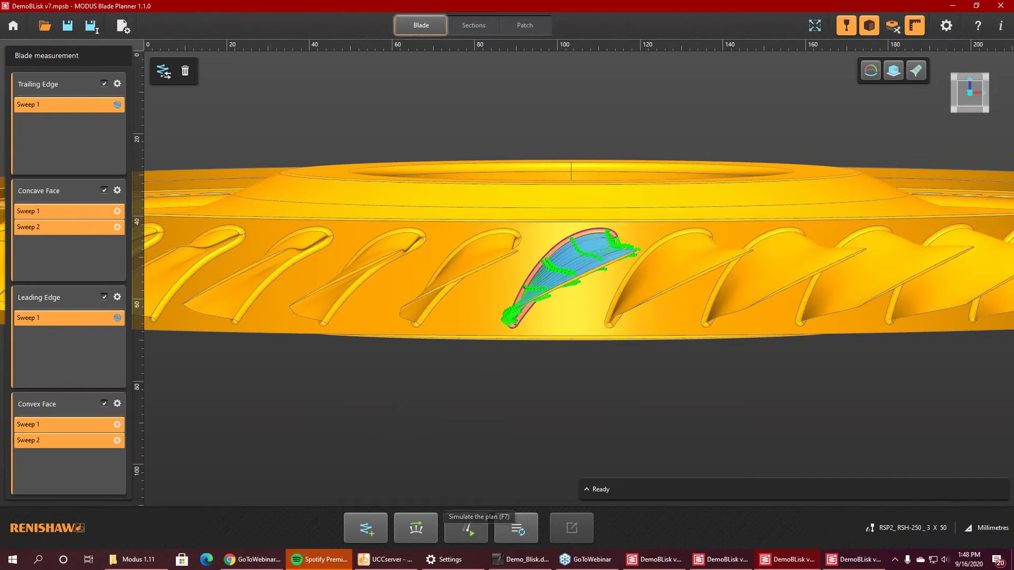
left_click(260, 477)
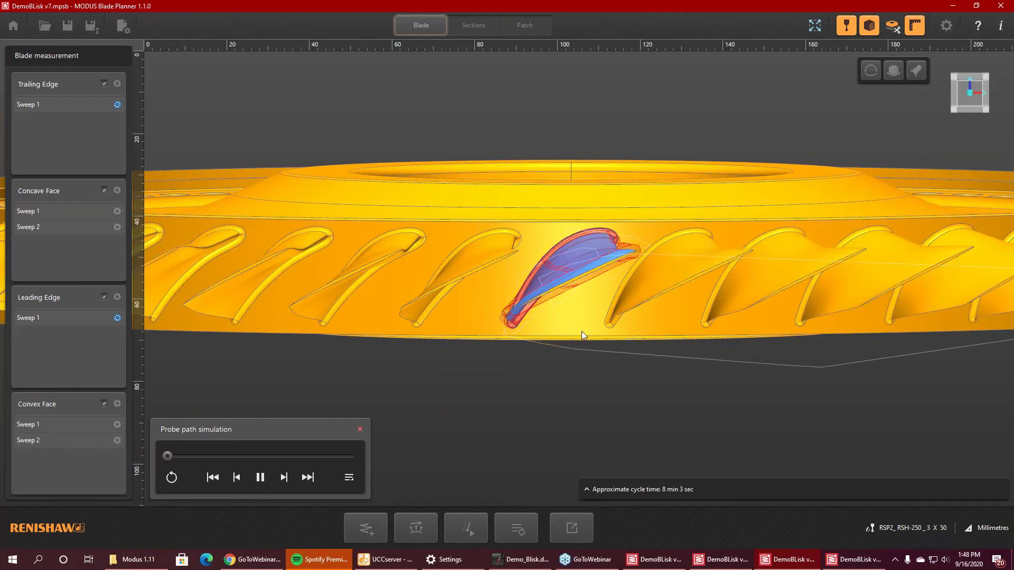
scroll(581, 331, "down", 1)
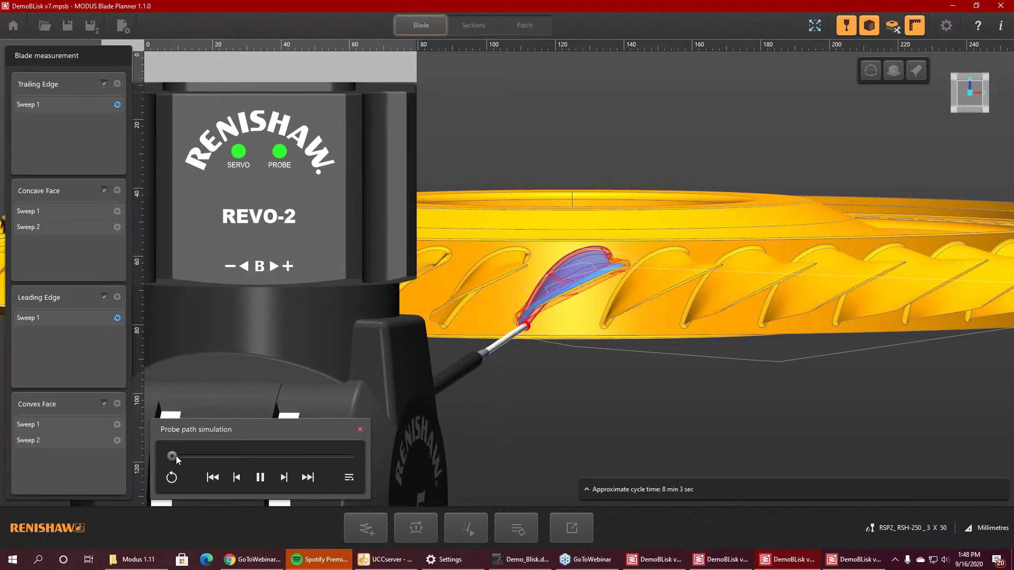
left_click_drag(175, 455, 213, 455)
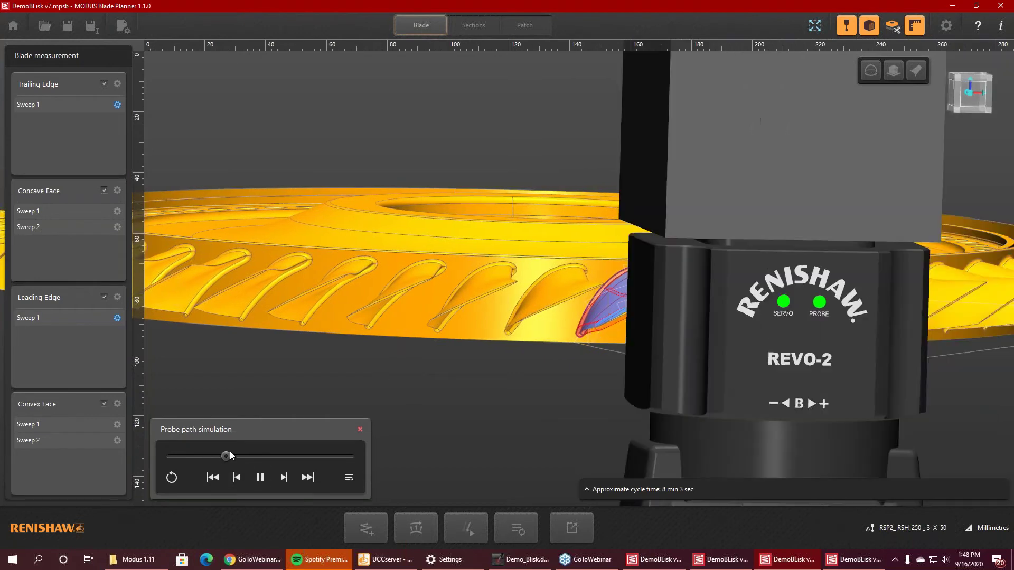
left_click_drag(230, 452, 272, 461)
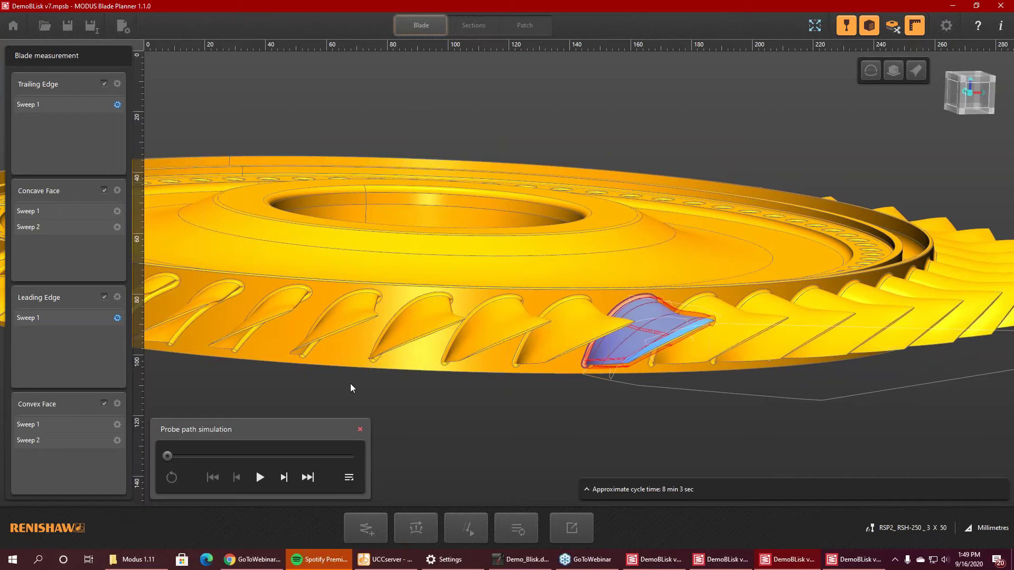
Play the Sections plan probe path simulation (about 5 min 11 sec), then close it.
left_click(360, 430)
left_click(481, 25)
scroll(771, 357, "up", 5)
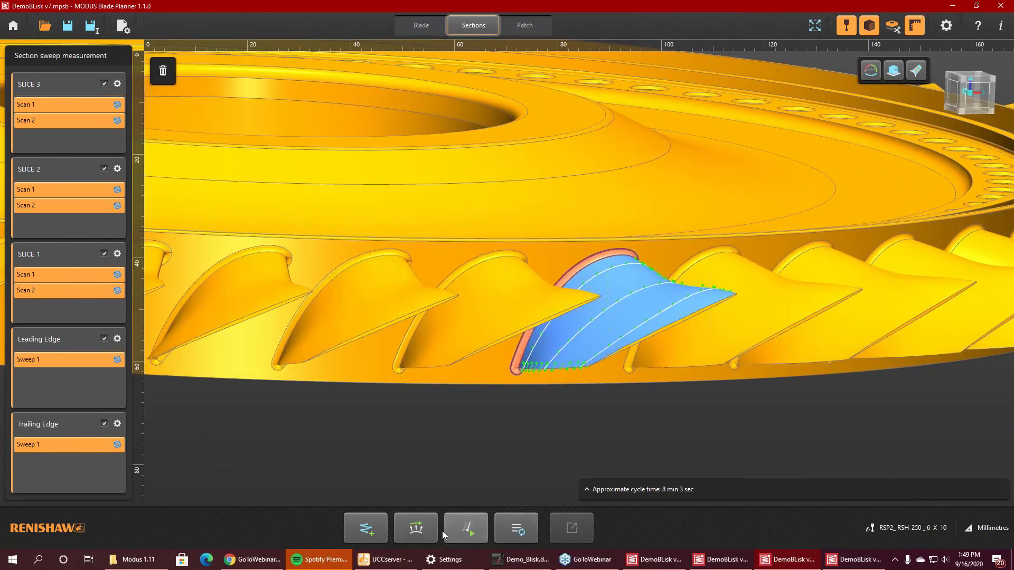
left_click(467, 527)
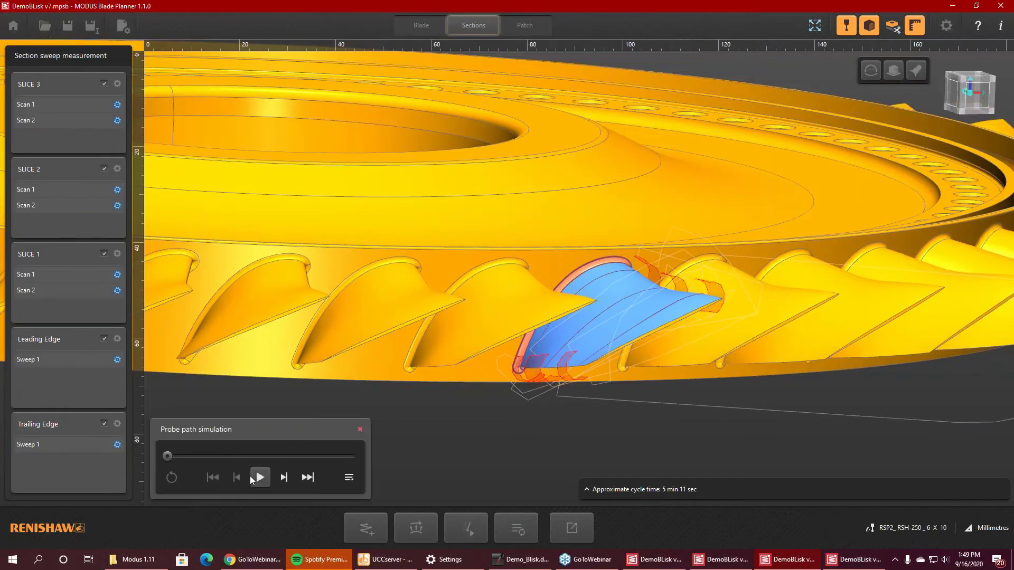
left_click(253, 478)
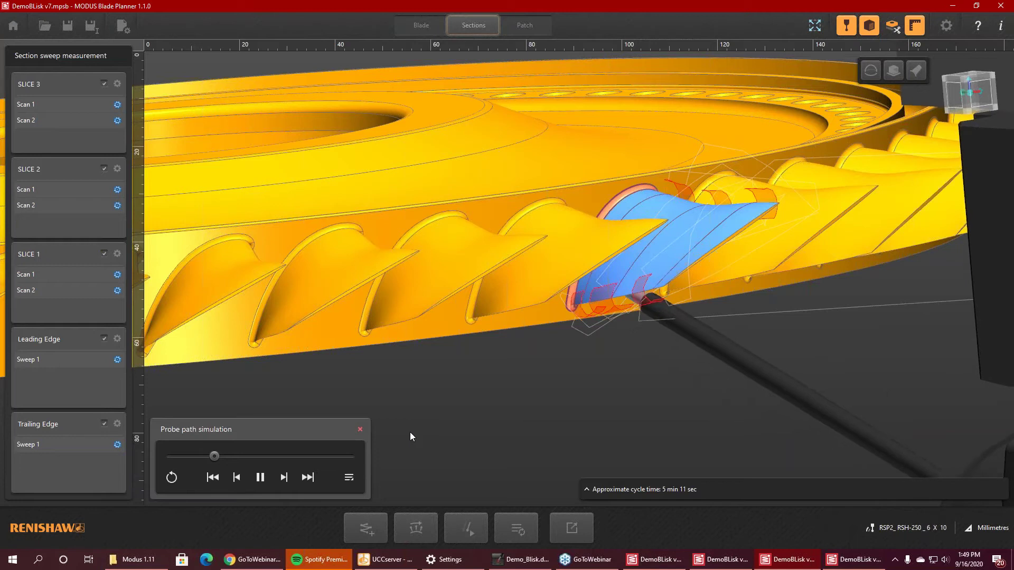
left_click(360, 430)
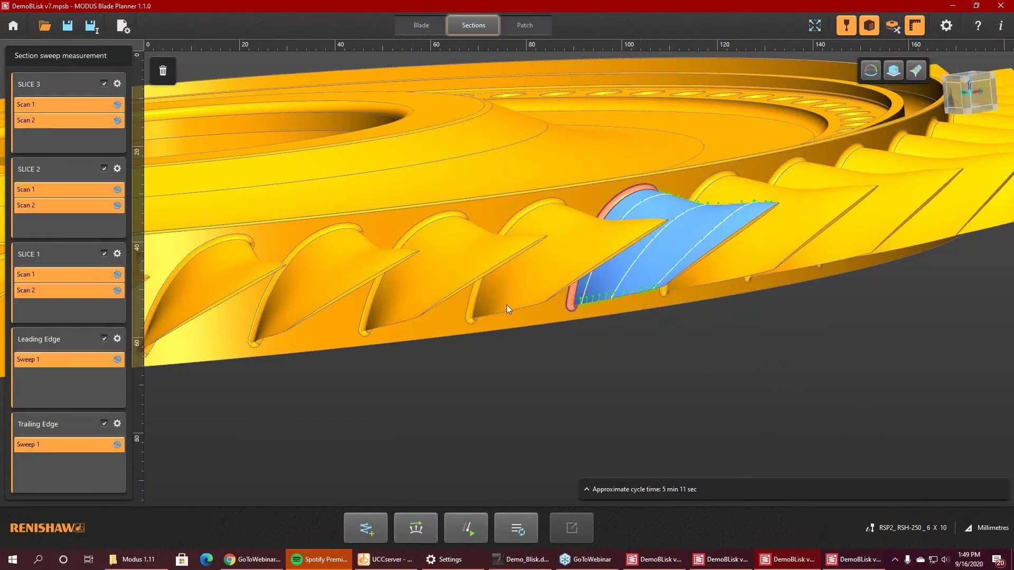
Queue all eight section and edge scans in an execution sequence and run path planning.
left_click(510, 533)
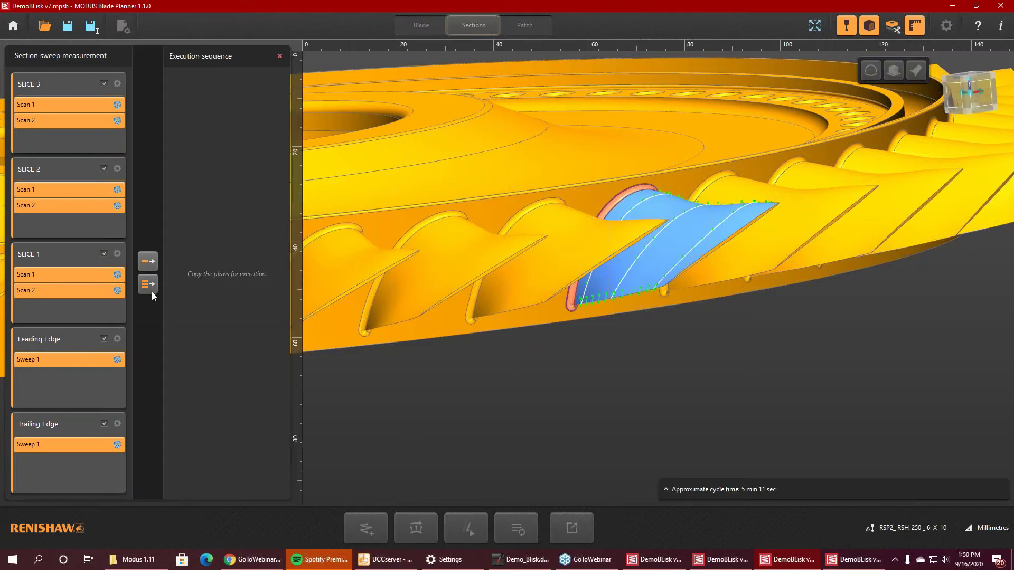
left_click(149, 293)
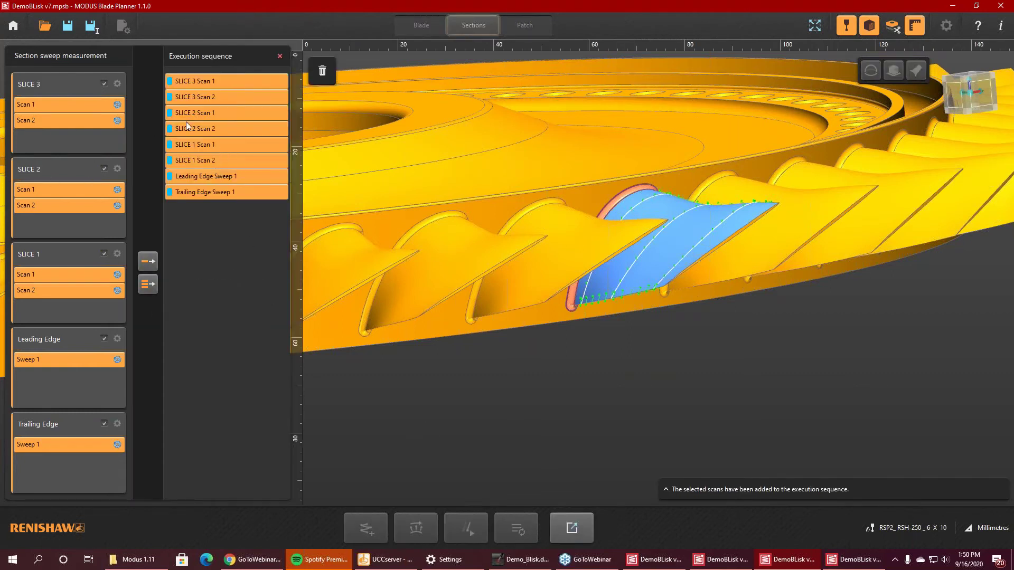
left_click(571, 527)
Review the generated DMIS program output, then close it and return to the section sweeps.
left_click(517, 528)
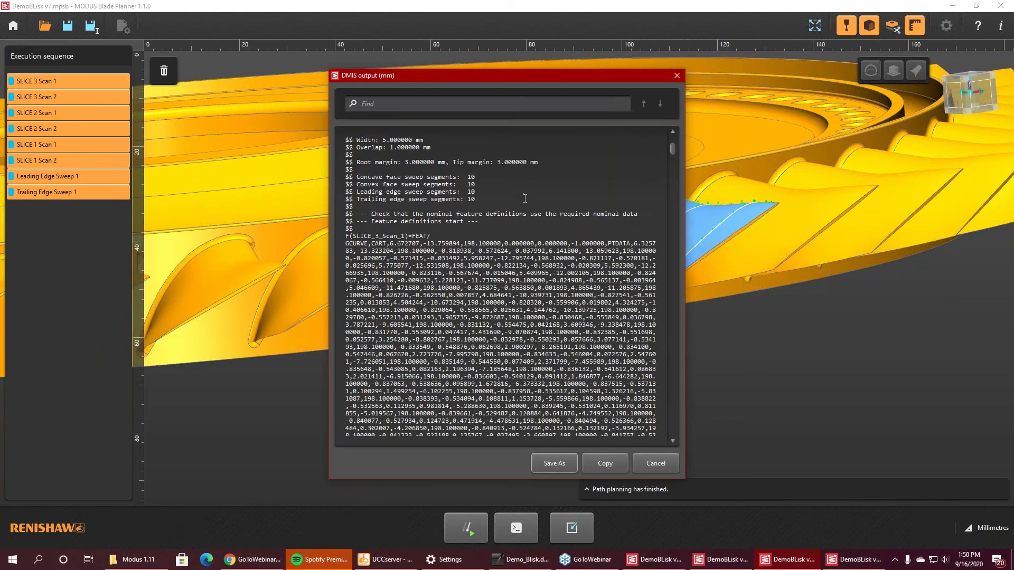
scroll(524, 199, "down", 10)
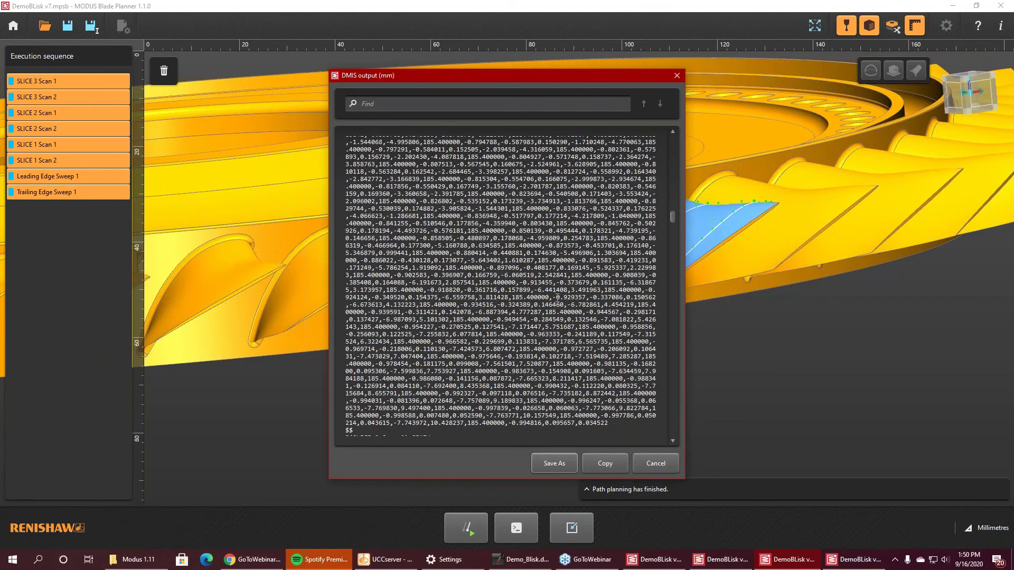
scroll(559, 297, "down", 10)
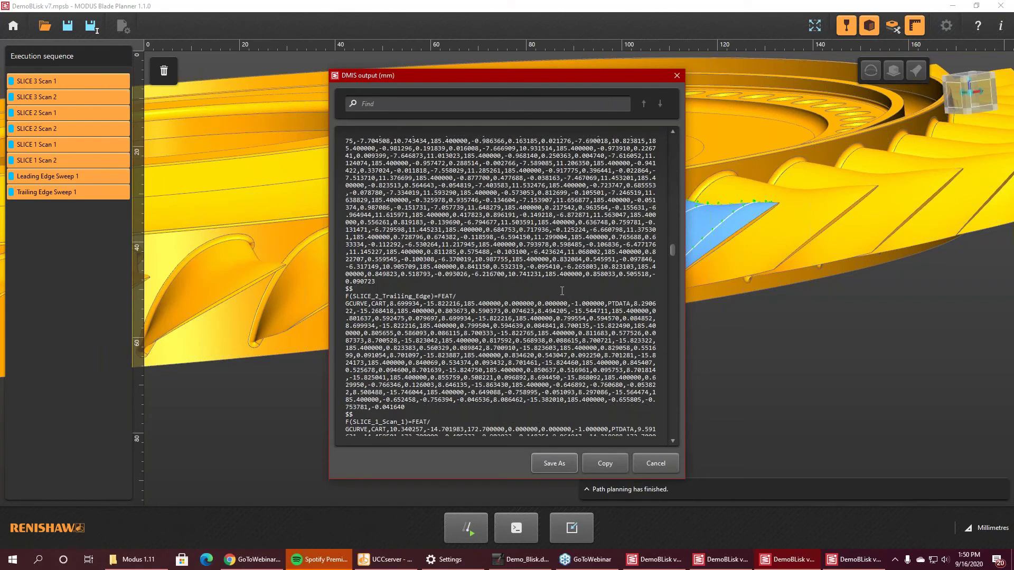
scroll(561, 290, "up", 15)
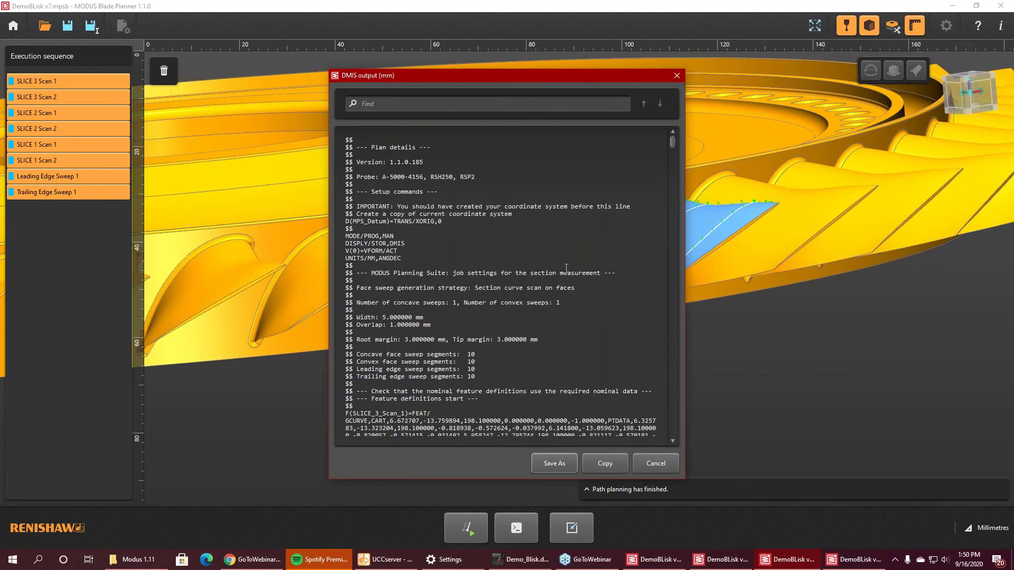
left_click(656, 463)
left_click(571, 528)
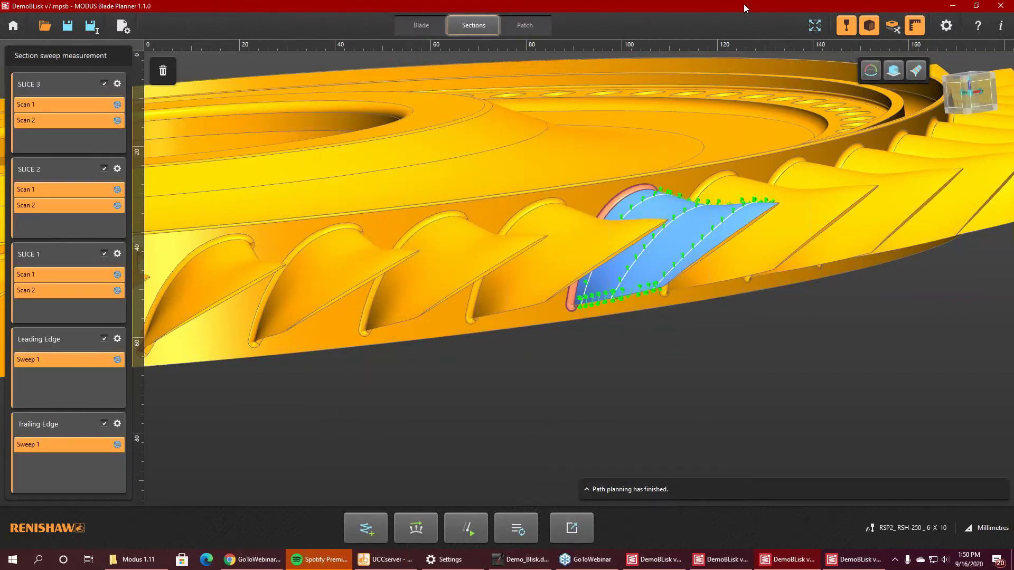
Switch to the RSP2 Curve Planner and orbit the blisk to view a blade from below.
left_click(952, 5)
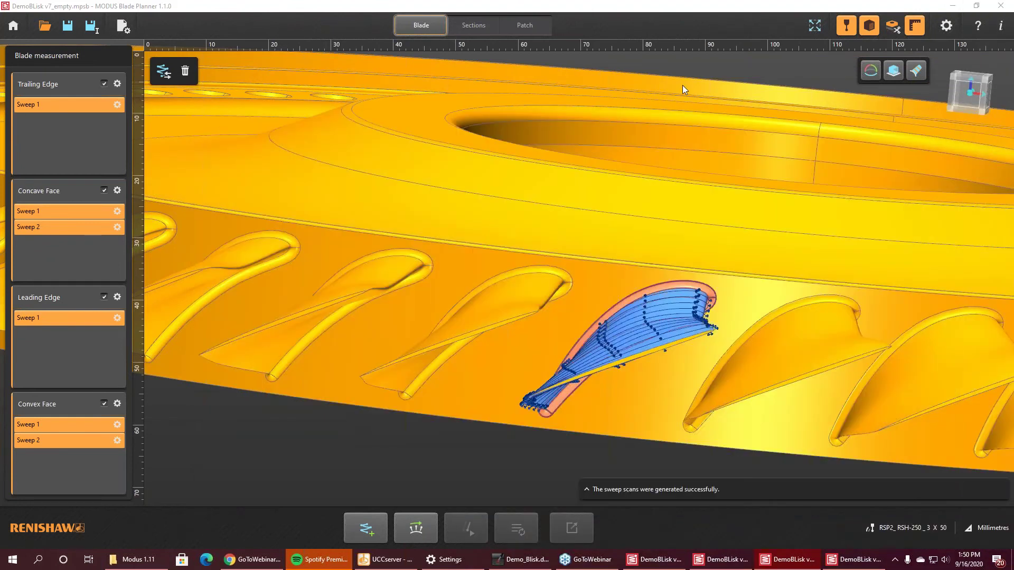
key("alt+Tab")
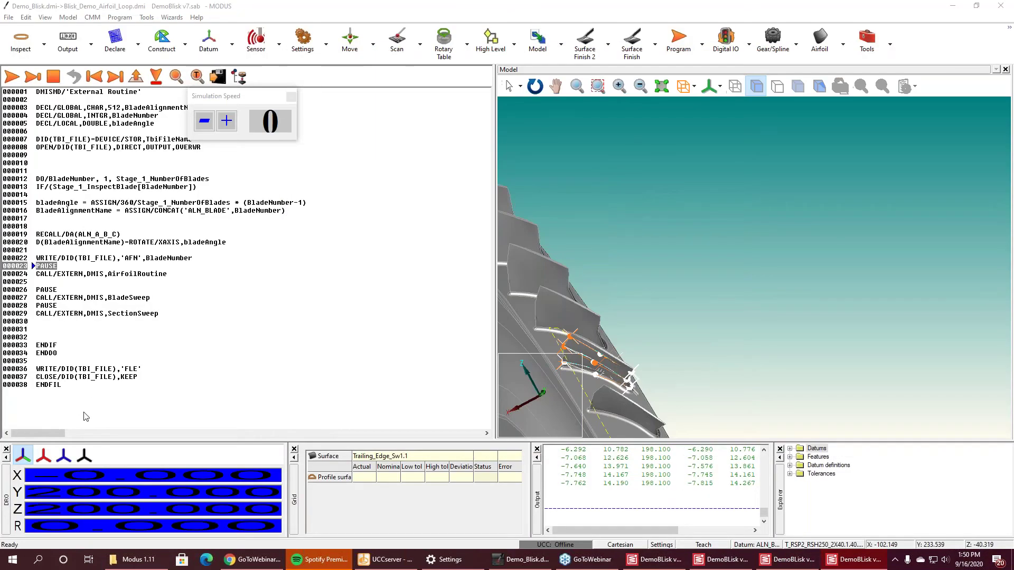
key("alt+Tab")
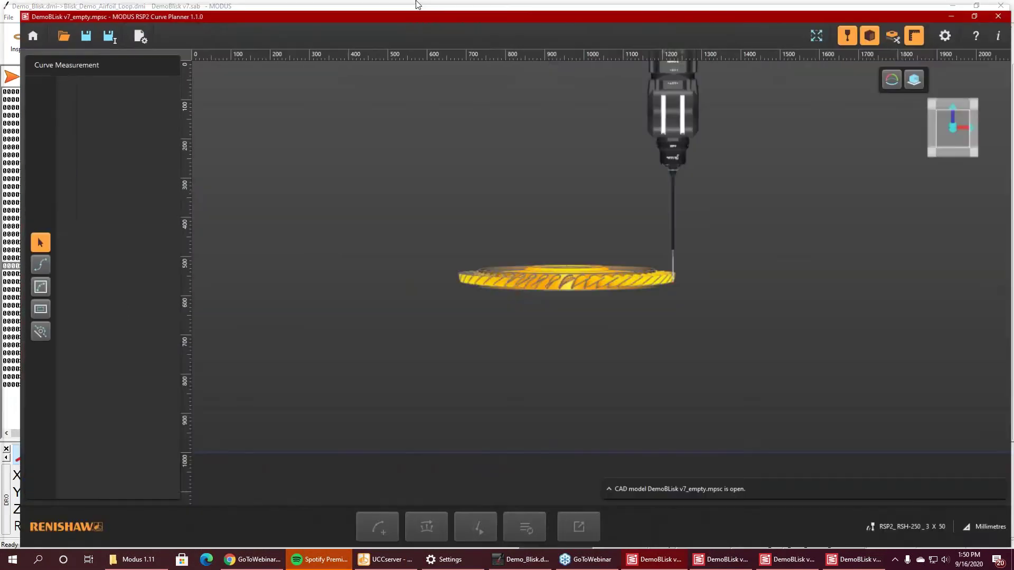
scroll(568, 293, "up", 6)
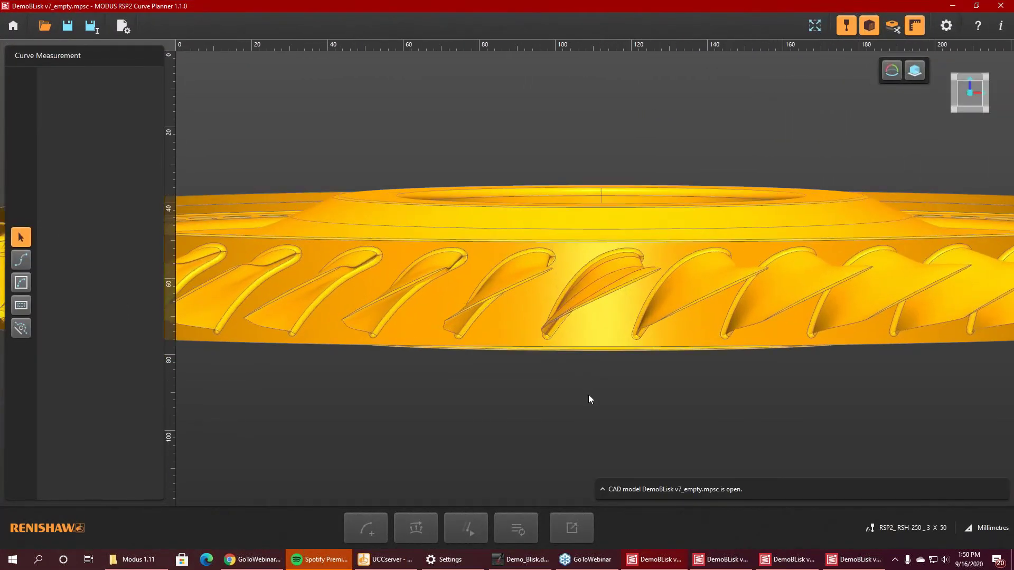
mouse_move(588, 391)
middle_mouse_down()
mouse_move(591, 374)
mouse_move(549, 341)
mouse_move(512, 360)
mouse_move(563, 328)
mouse_move(667, 320)
middle_mouse_up()
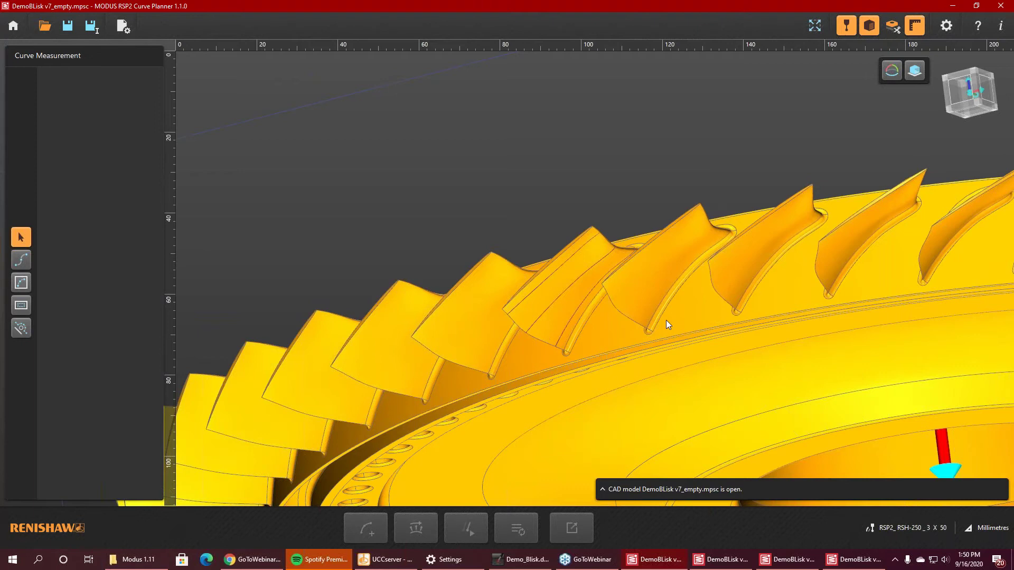
scroll(666, 320, "up", 5)
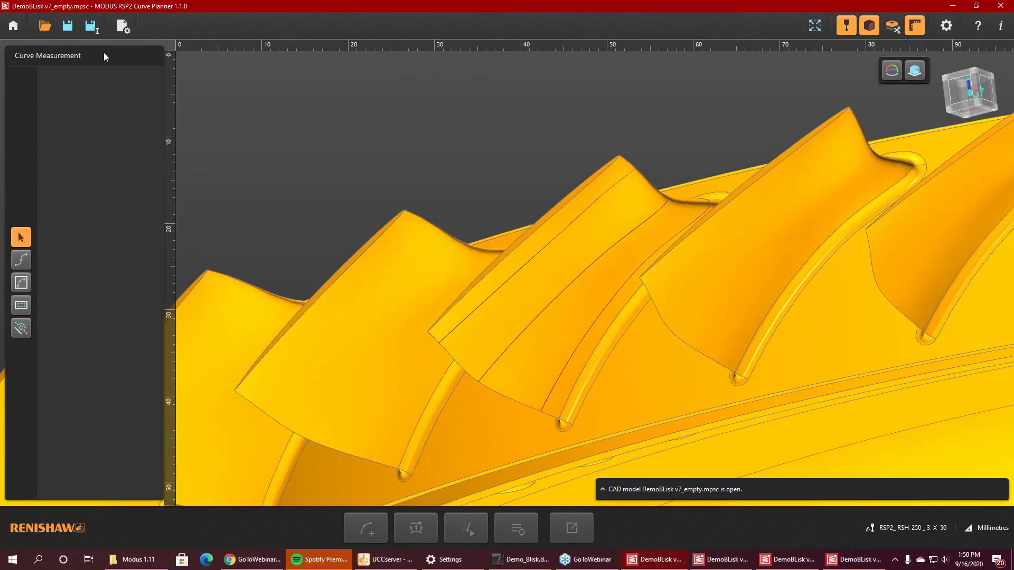
Draw Curve 7 along the blade surface and generate its scan.
left_click(21, 260)
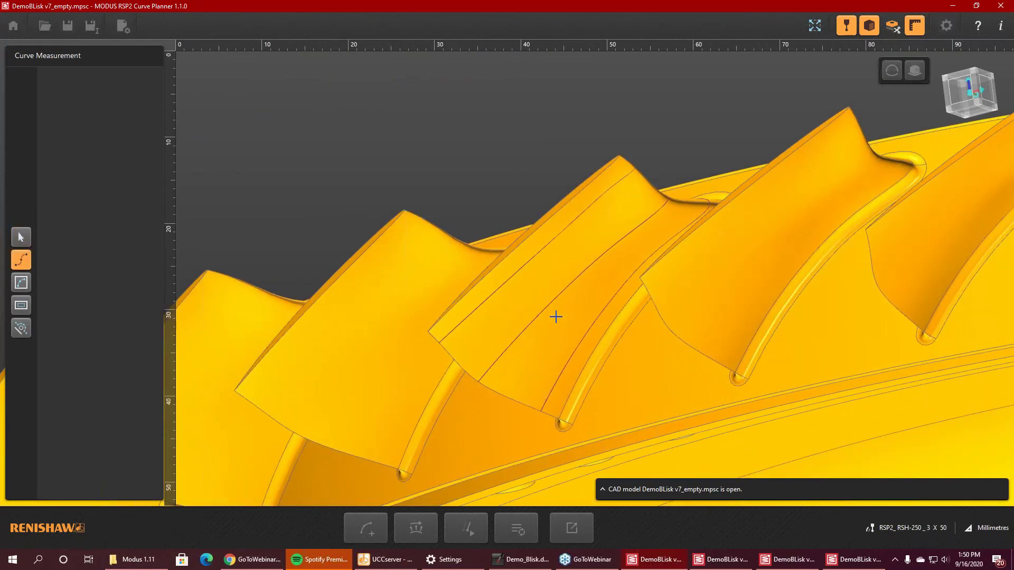
left_click(605, 306)
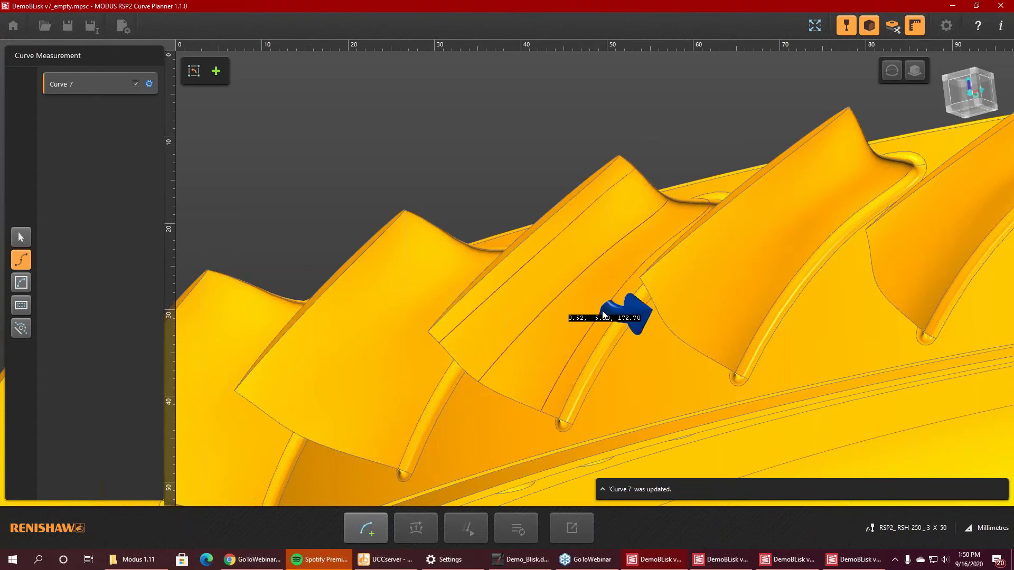
left_click(604, 312)
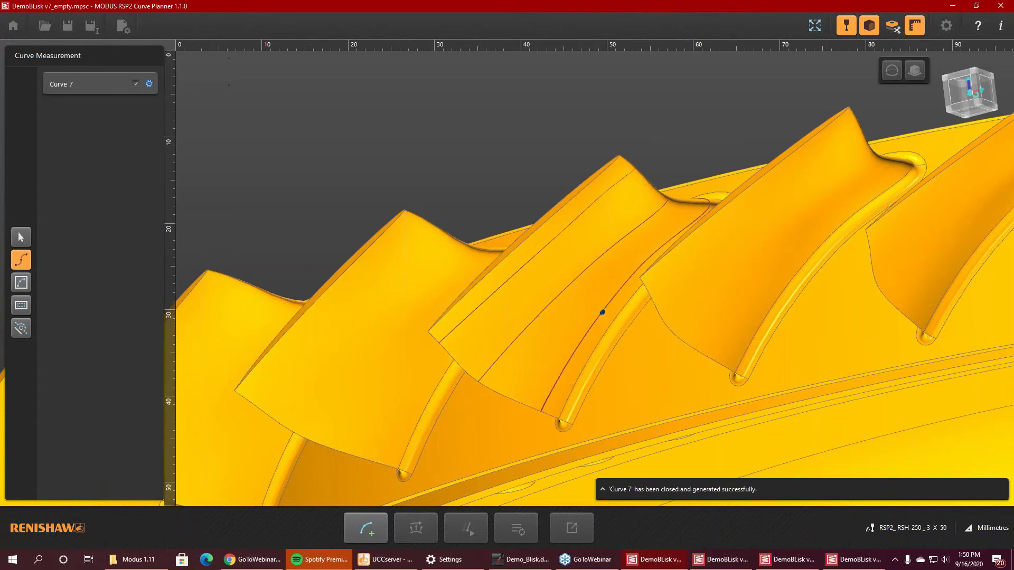
left_click(374, 532)
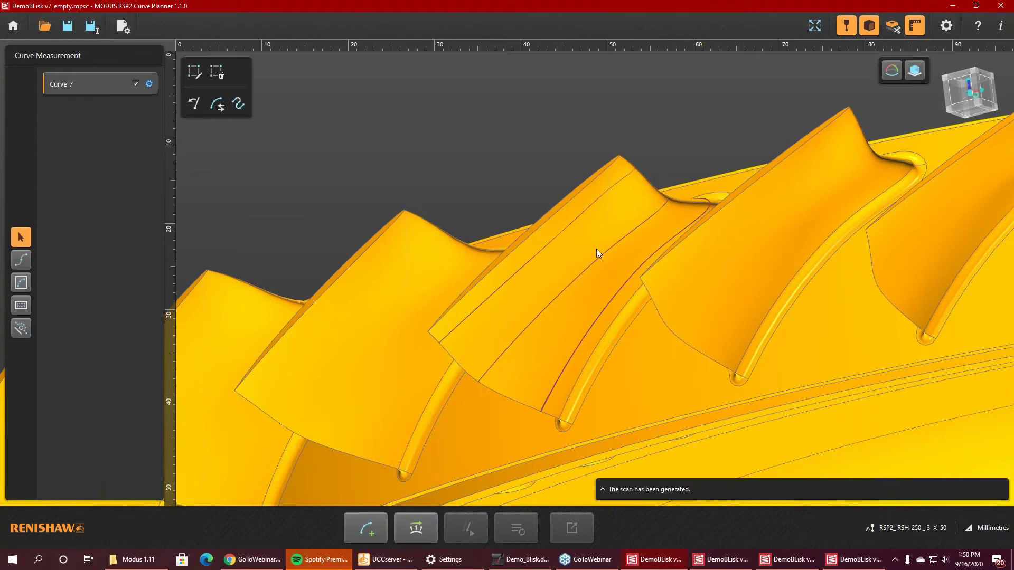
Add Curves 9 and 10 on the blade, generate their scans, and show Curve 7 and 10 paths.
left_click(21, 259)
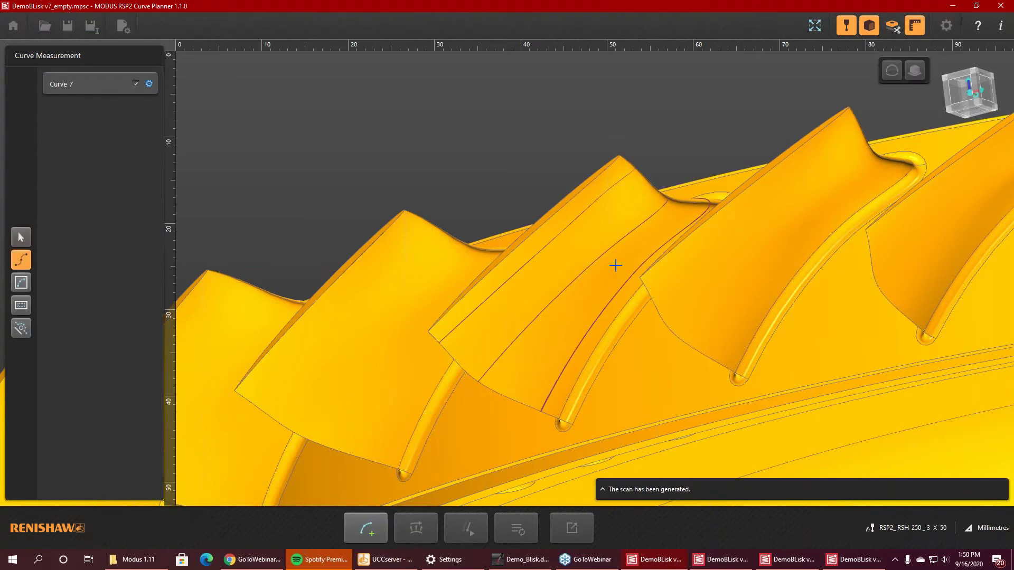
left_click(576, 281)
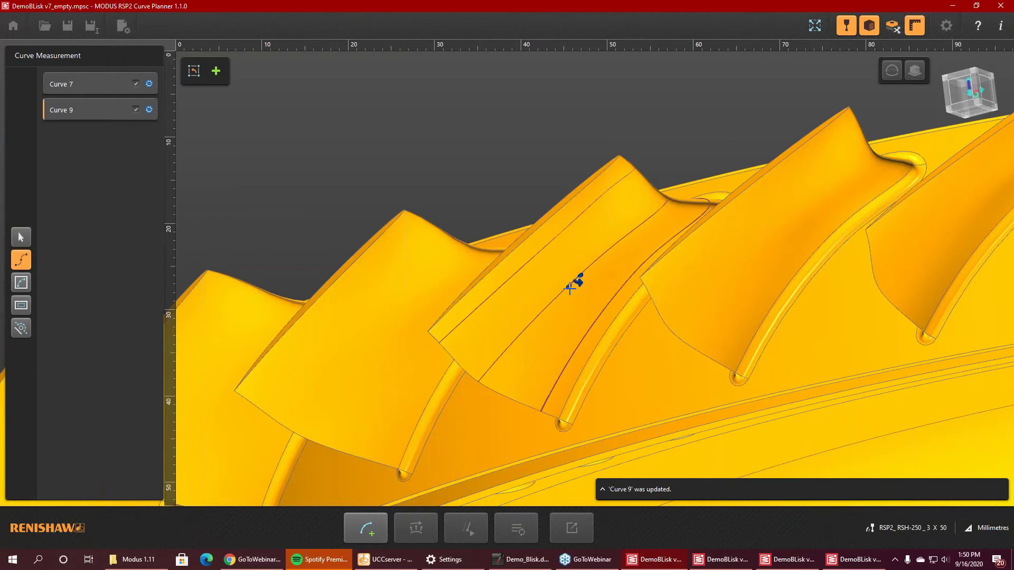
left_click(568, 298)
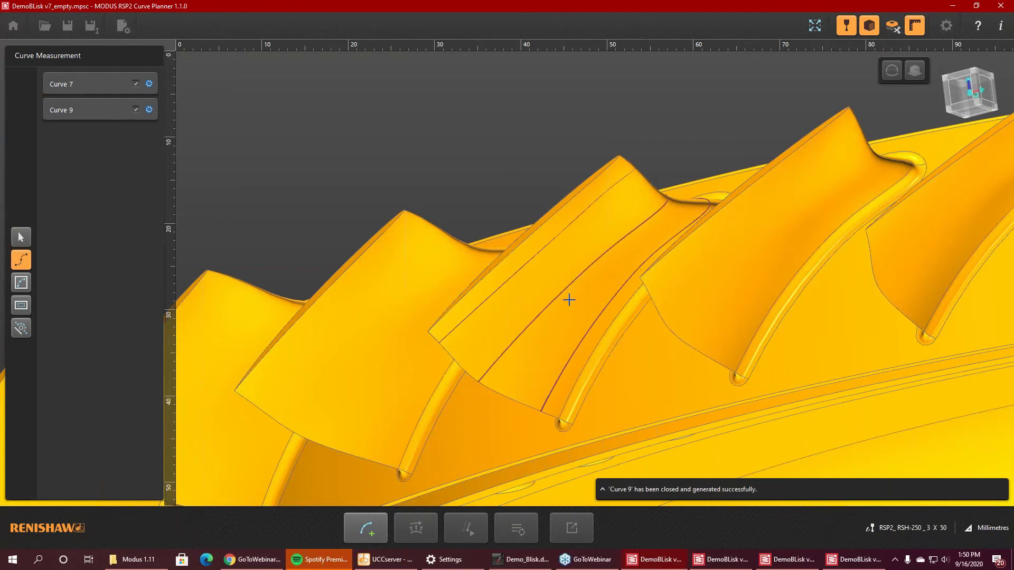
left_click(552, 249)
left_click(548, 251)
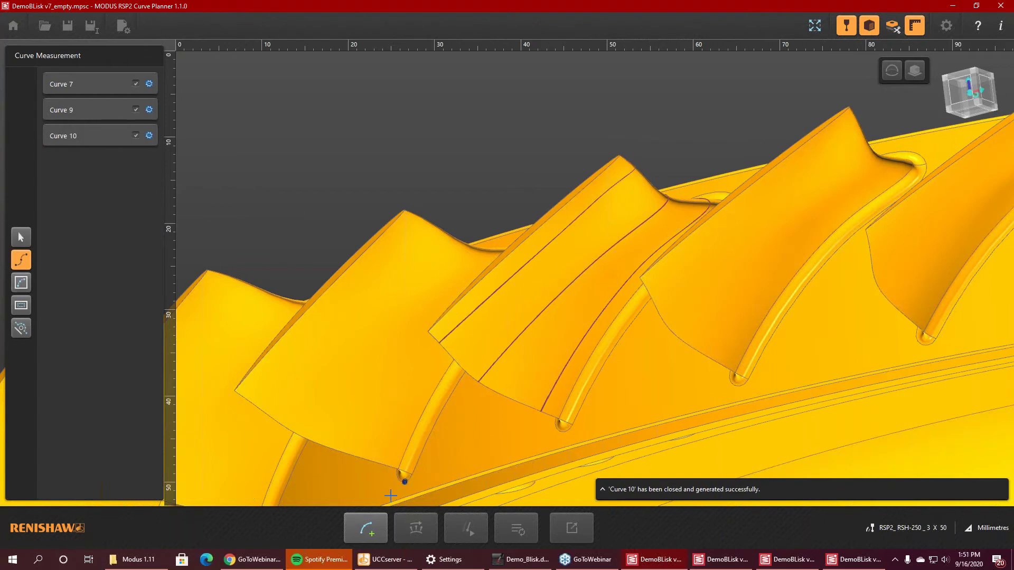
left_click(366, 528)
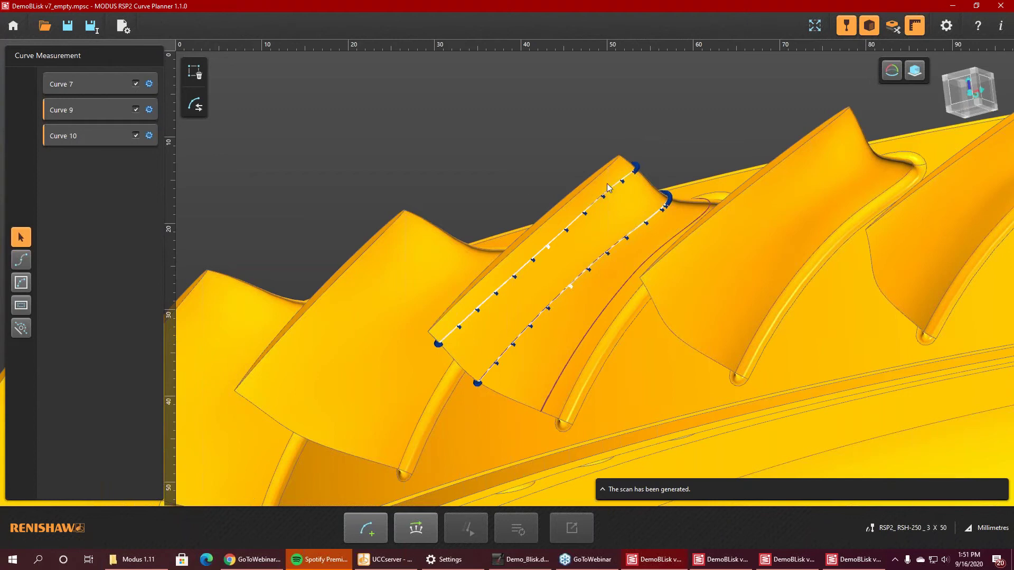
left_click(100, 87)
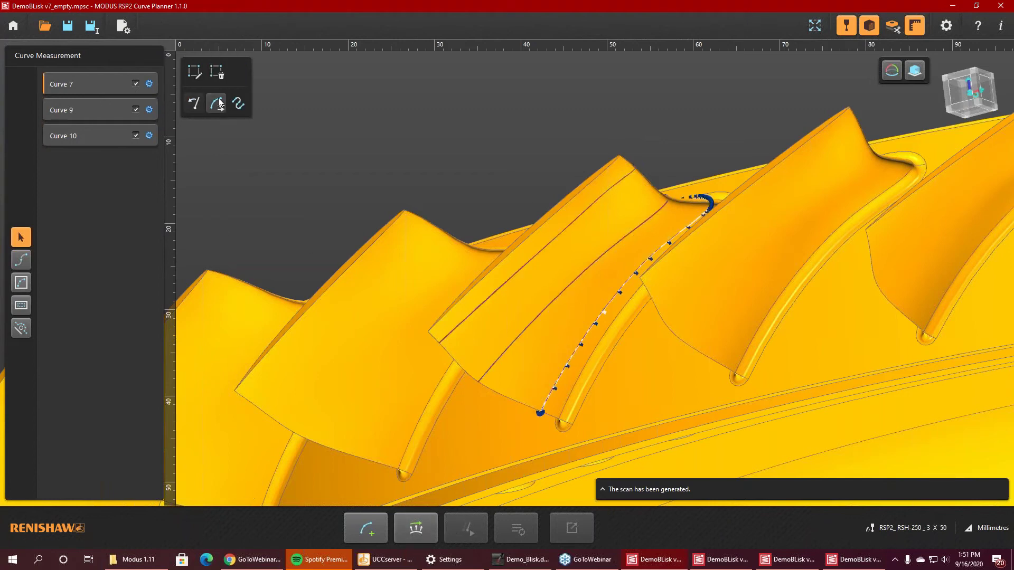
left_click(80, 136)
Path-plan the three curve scans with output logged, compare against DemoBLisk v7_finished, then return to MODUS.
left_click(416, 528)
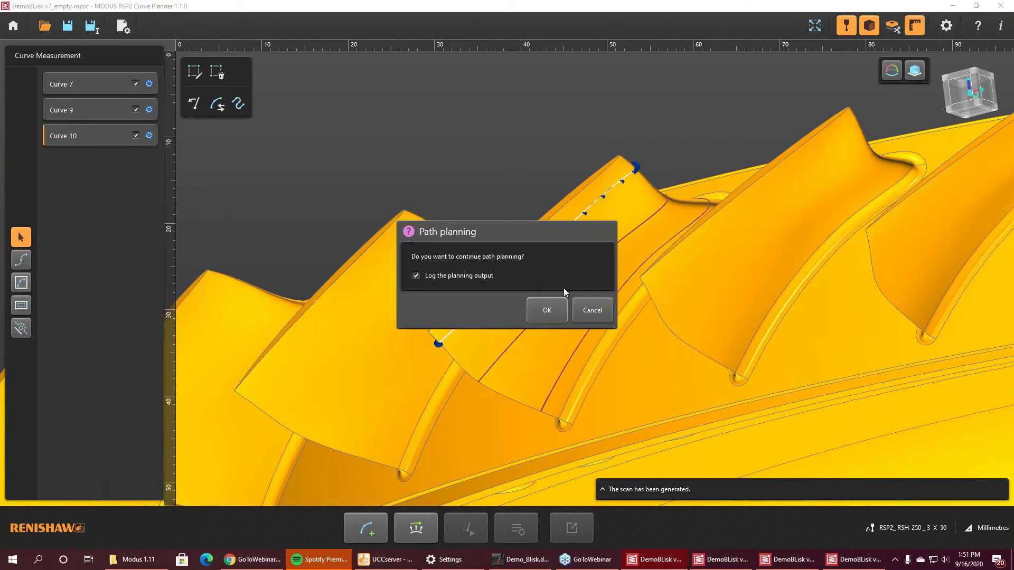
left_click(544, 312)
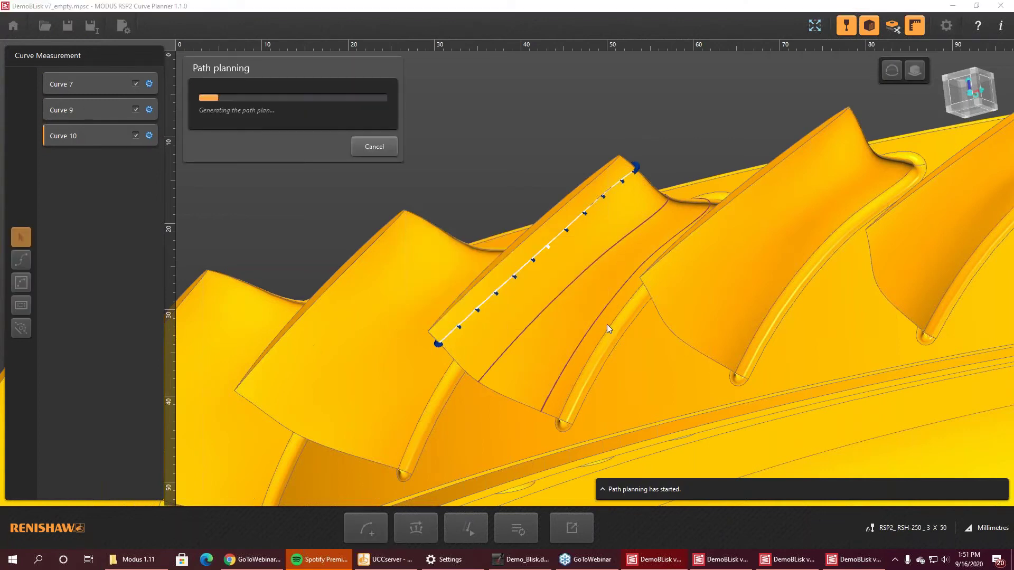
key("alt+Tab")
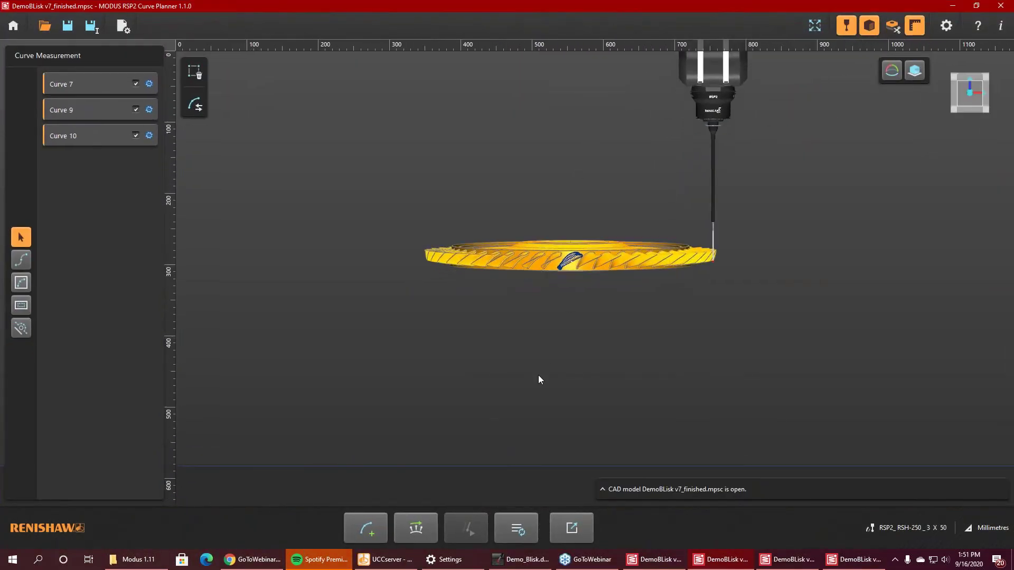
scroll(537, 375, "up", 3)
scroll(474, 317, "down", 1)
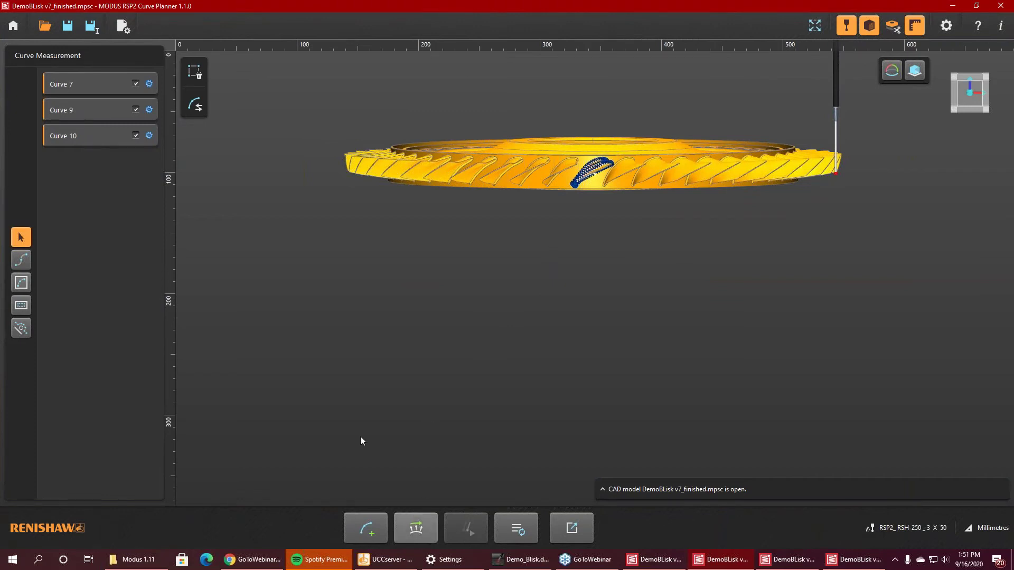
left_click(952, 6)
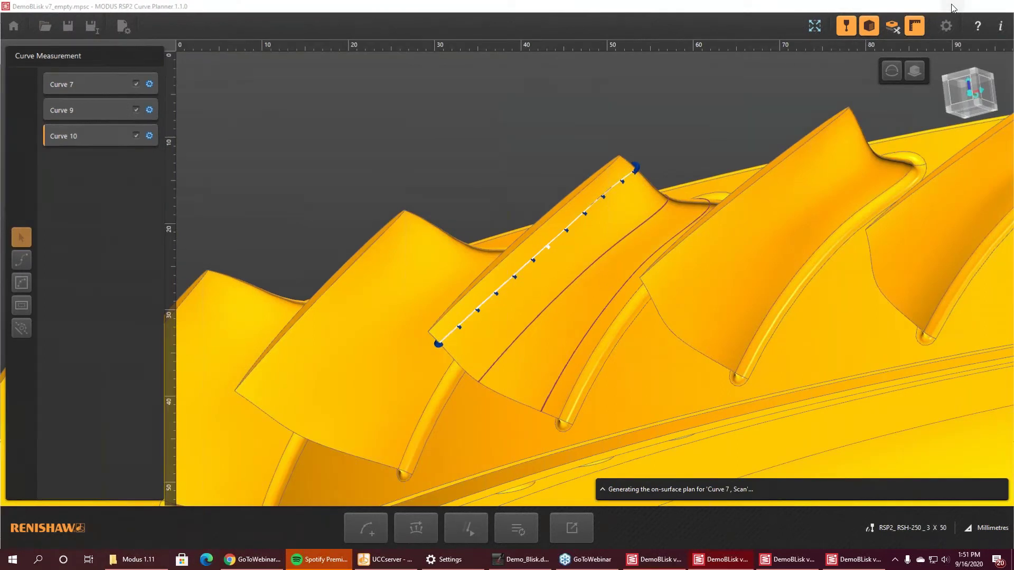
left_click(952, 5)
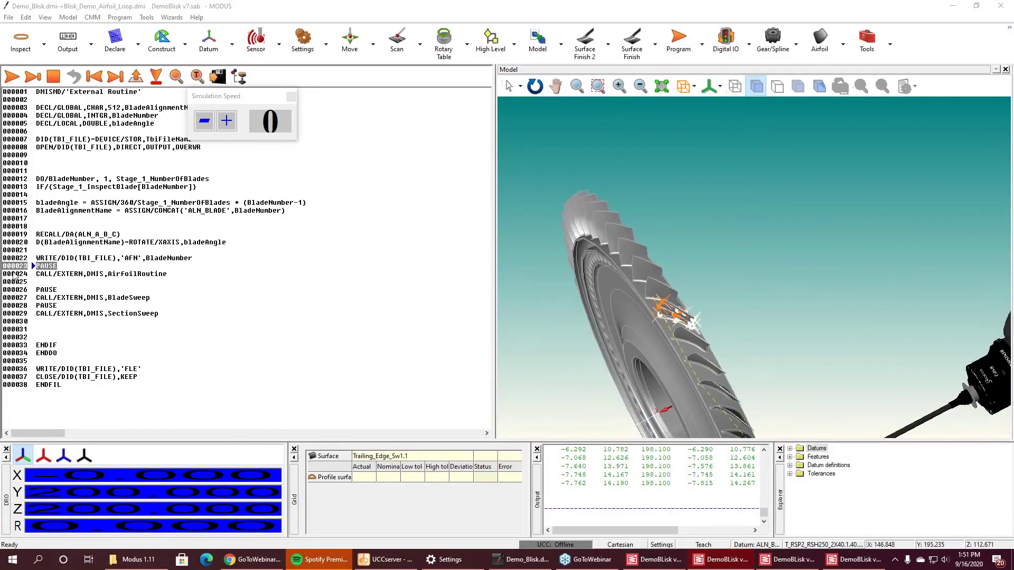
Set execution to line 000024 CALL/EXTERN AirfoilRoutine and step into the airfoil routine.
left_click(19, 251)
left_click(19, 258)
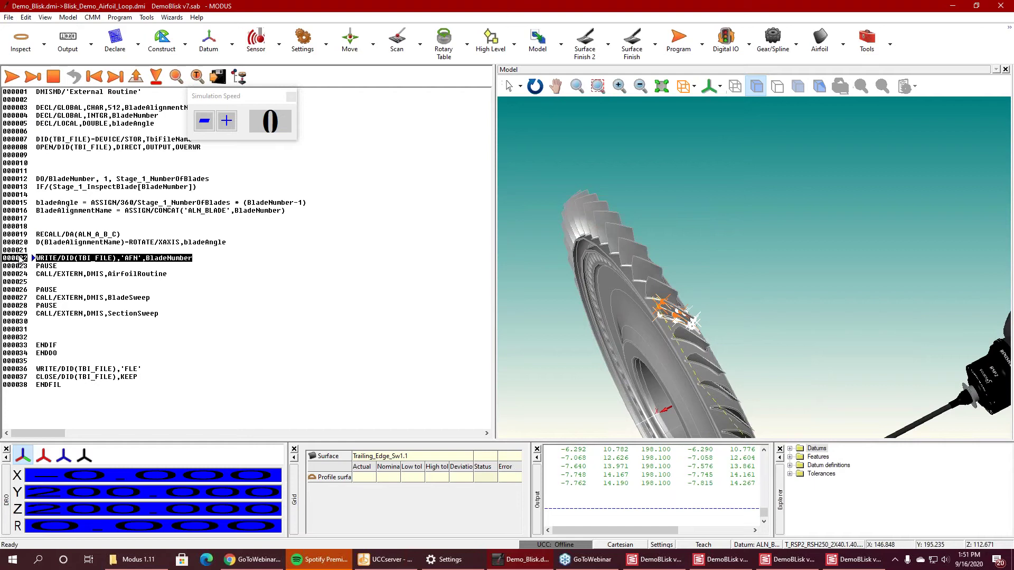
left_click(24, 274)
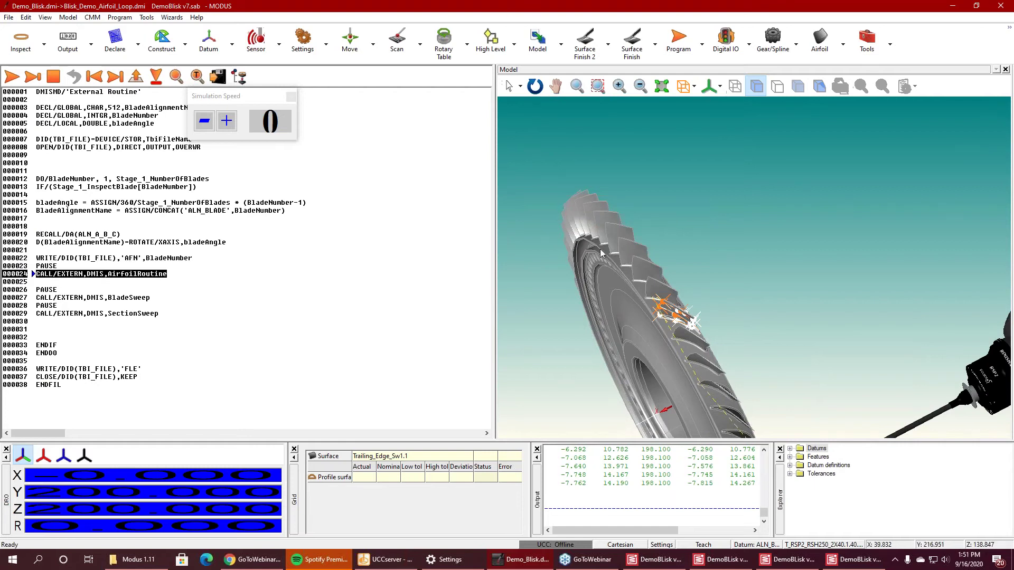
key("F5")
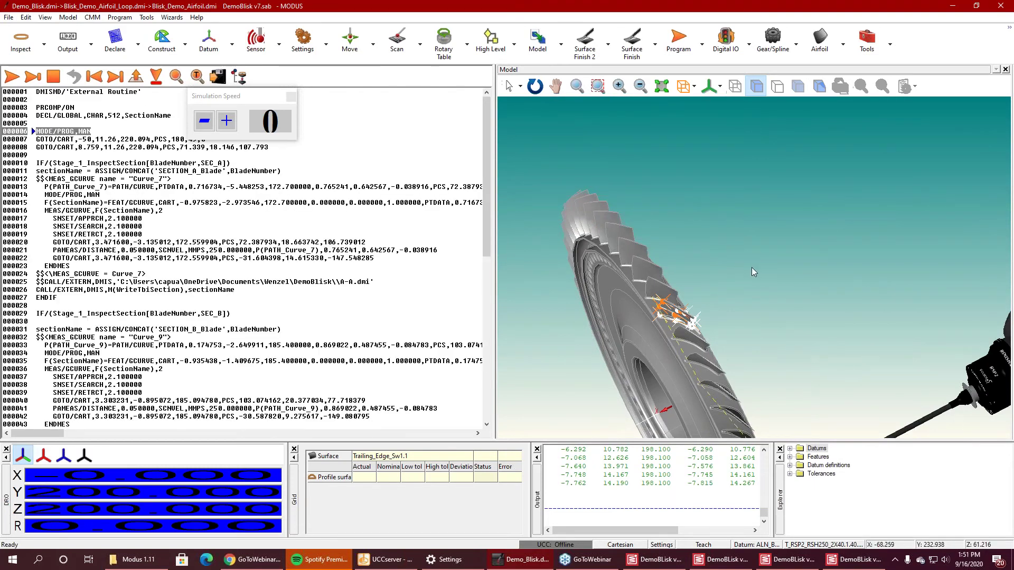
scroll(752, 267, "down", 3)
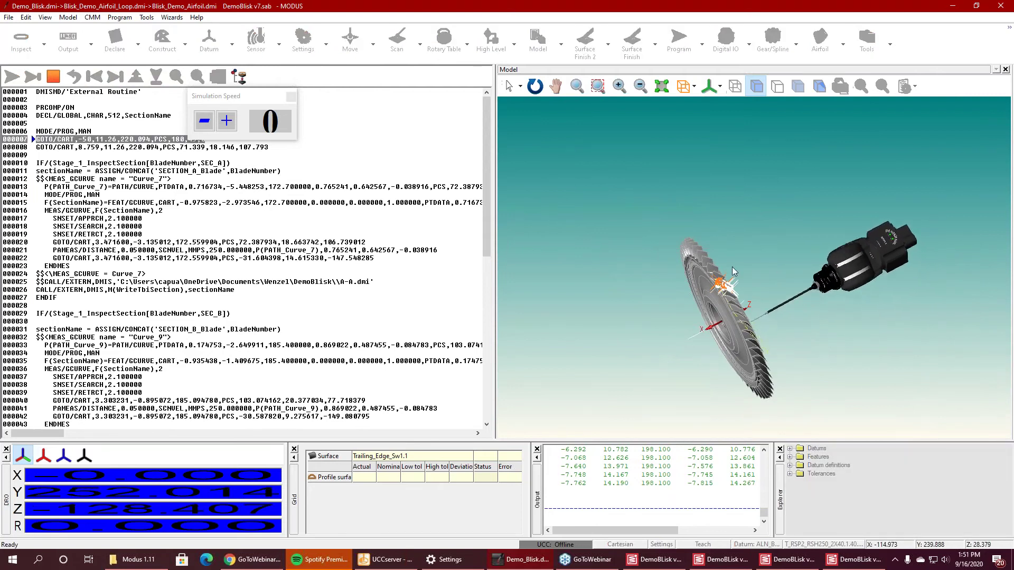
scroll(757, 318, "up", 5)
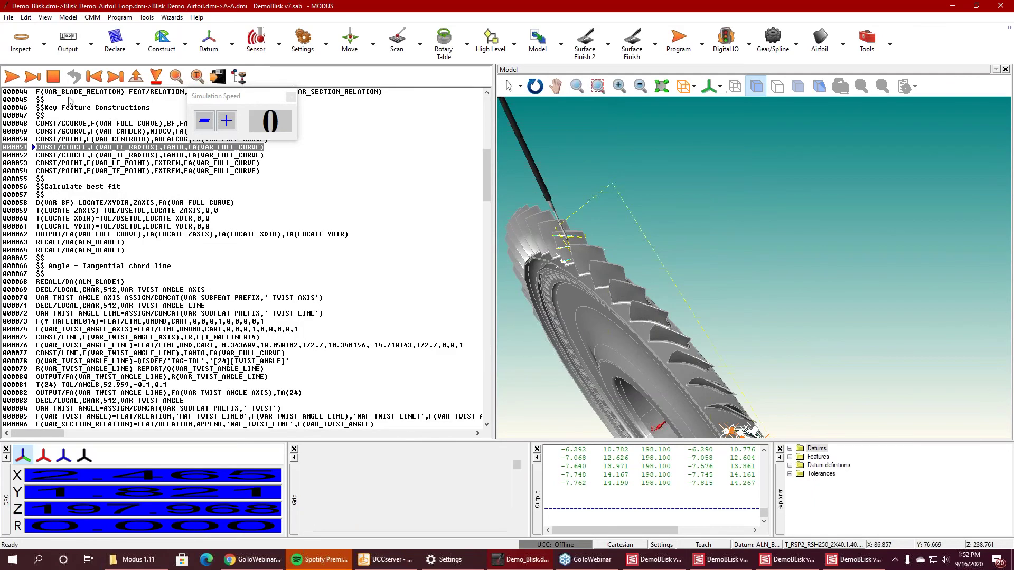
Resume A-A, dismiss the profile construction error, jump to lines 000076 and 000082, then step out.
left_click(12, 77)
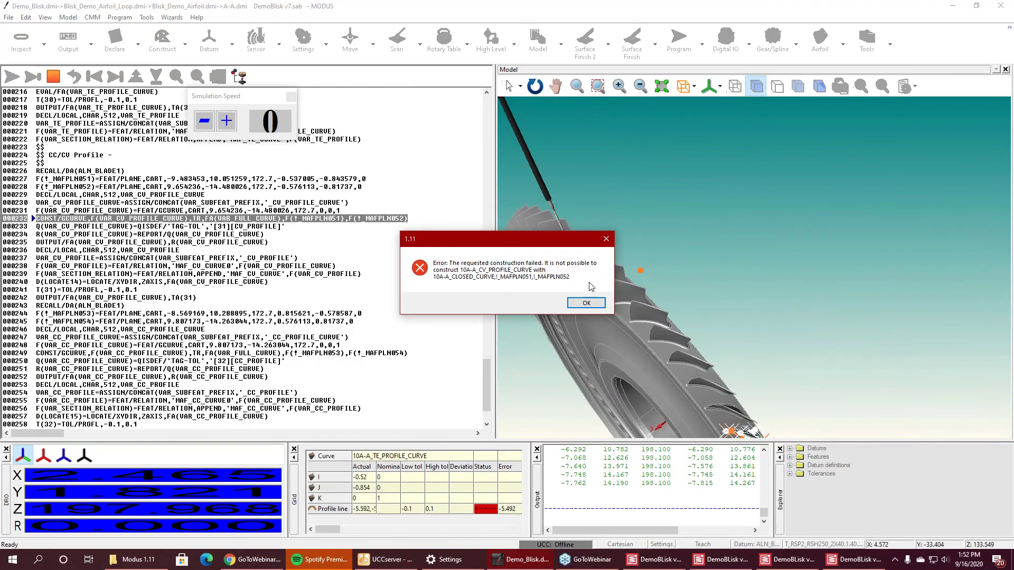
left_click(593, 305)
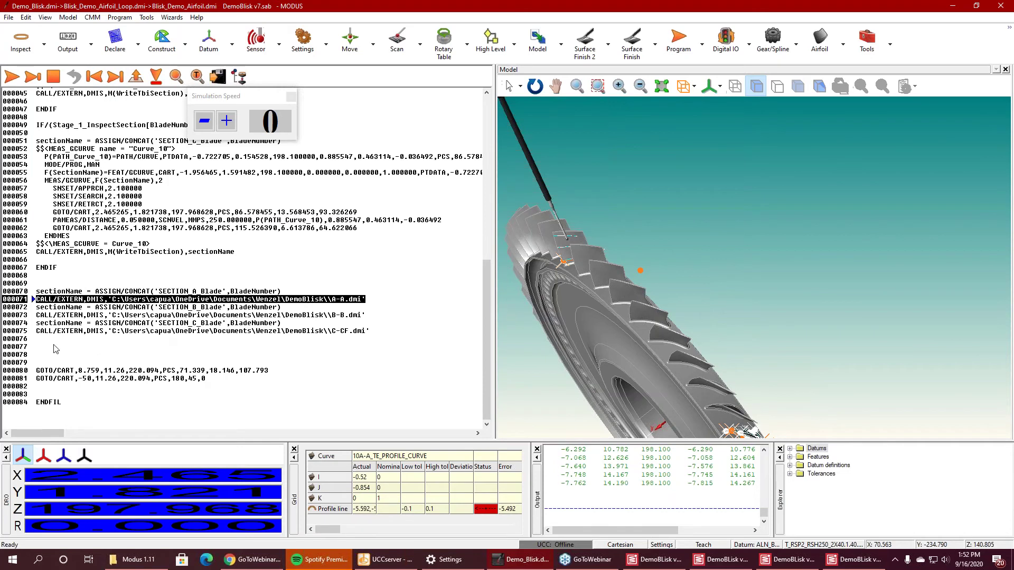
left_click(28, 342)
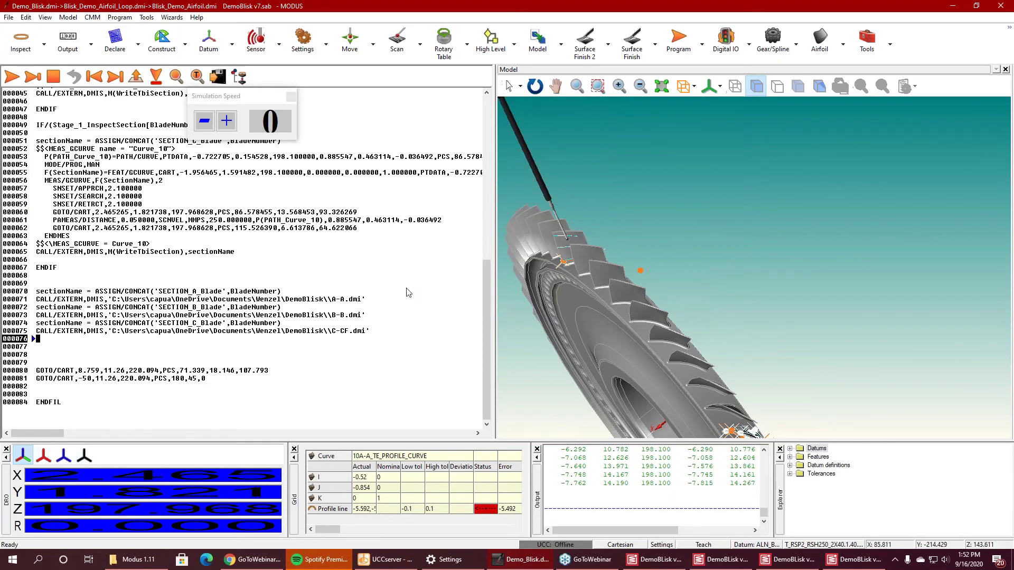
left_click(17, 386)
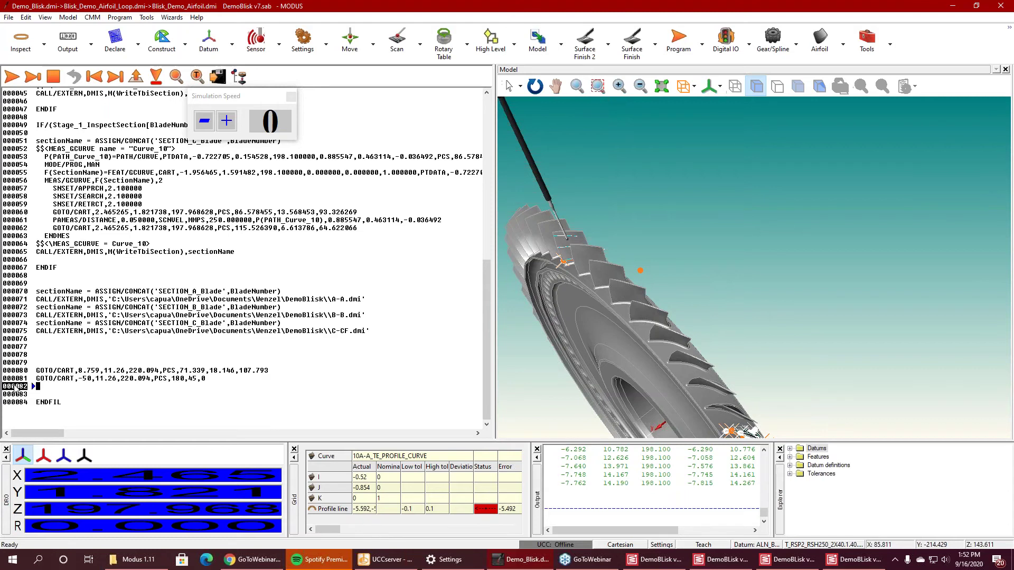
left_click(12, 77)
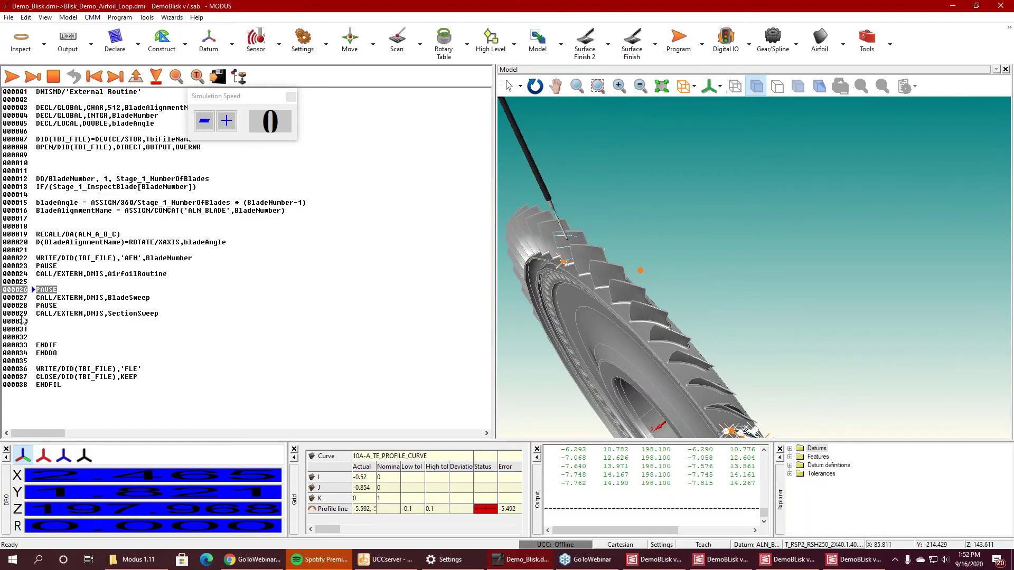
Set the next statement to line 000031, past BladeSweep and SectionSweep, and look over the blisk.
left_click(25, 330)
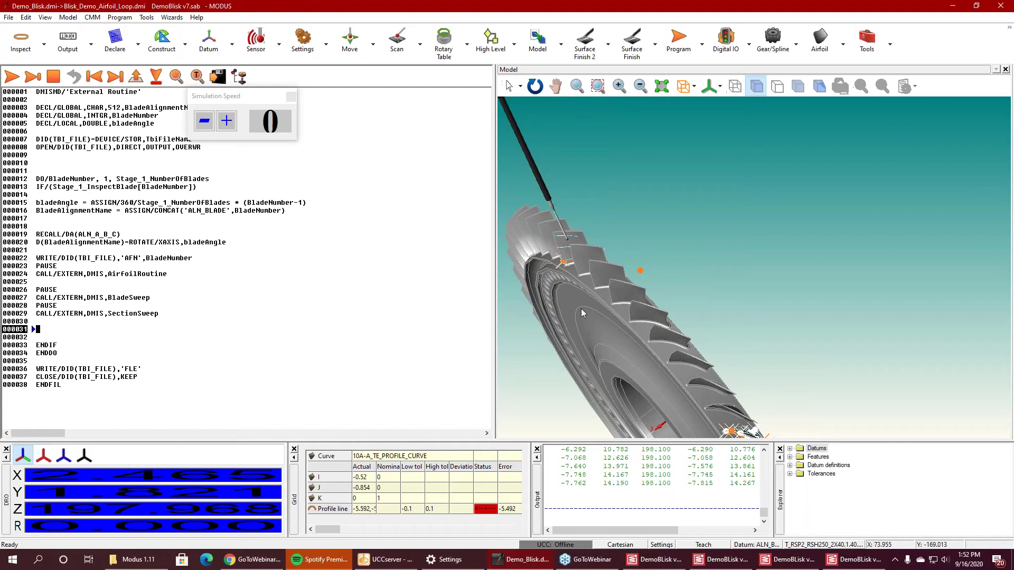
scroll(660, 253, "up", 3)
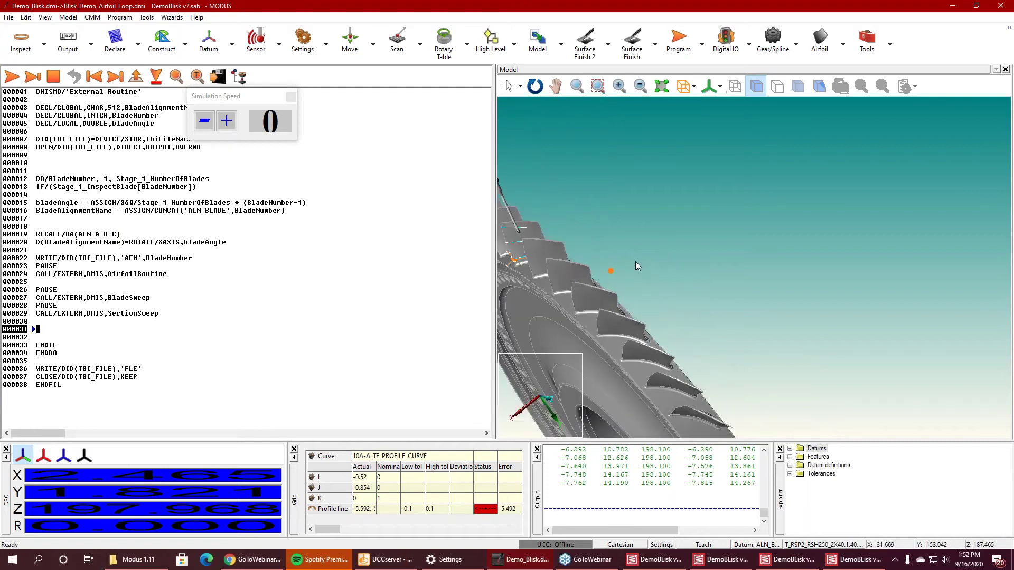
scroll(617, 260, "down", 3)
scroll(664, 203, "up", 5)
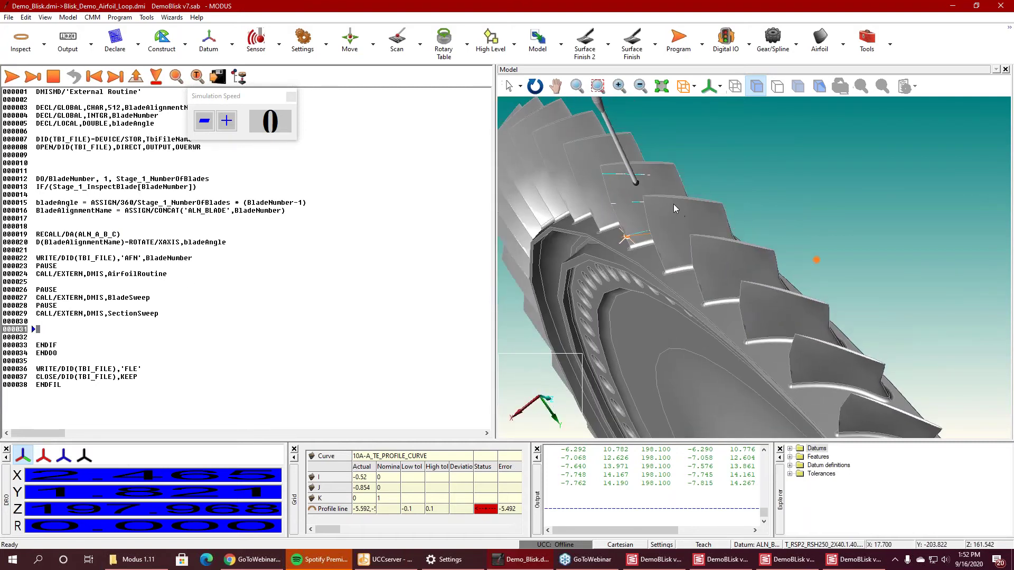
scroll(652, 211, "down", 3)
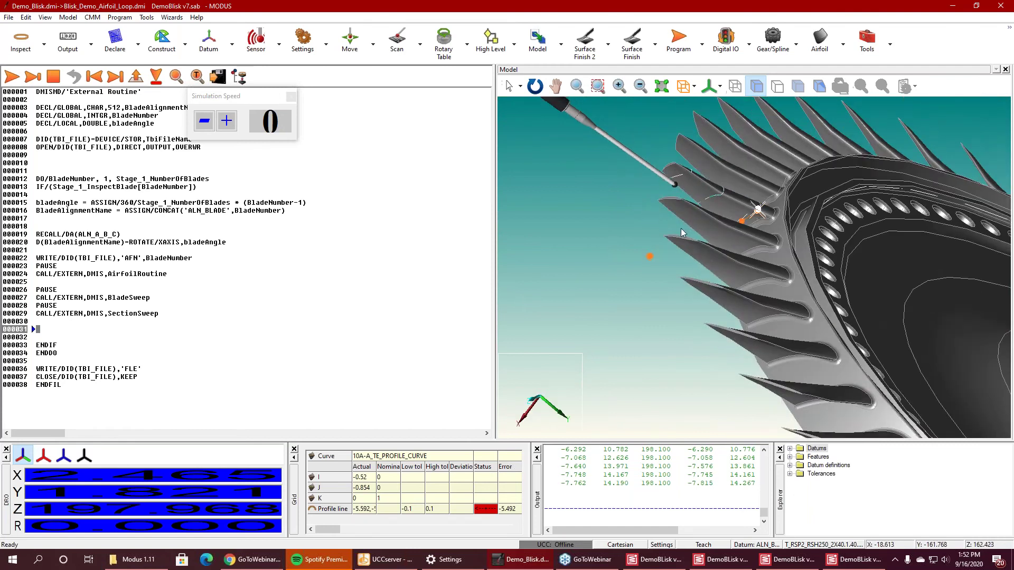
scroll(651, 200, "down", 6)
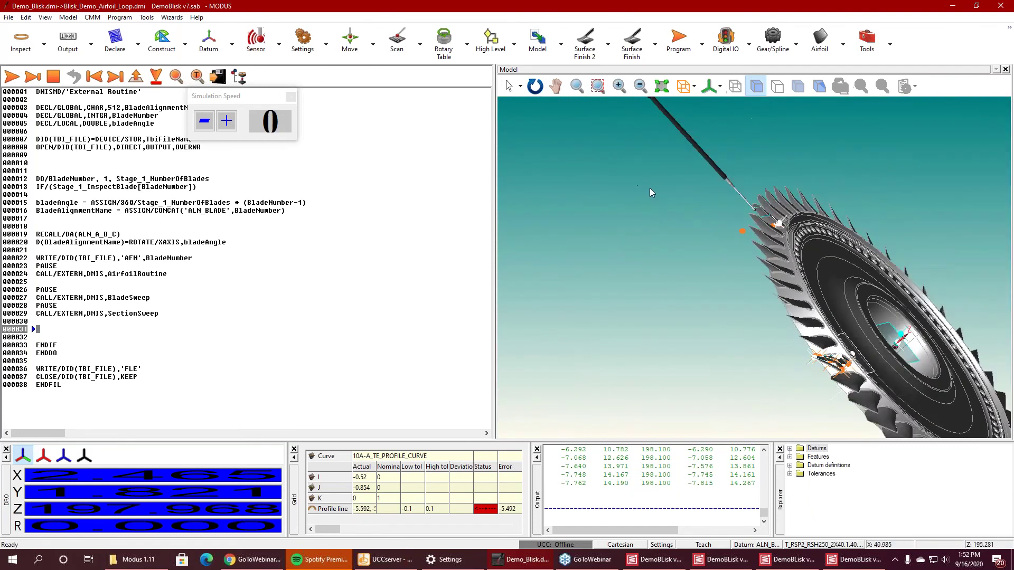
mouse_move(702, 219)
middle_mouse_down()
mouse_move(716, 228)
mouse_move(722, 202)
mouse_move(696, 234)
mouse_move(710, 218)
mouse_move(706, 225)
middle_mouse_up()
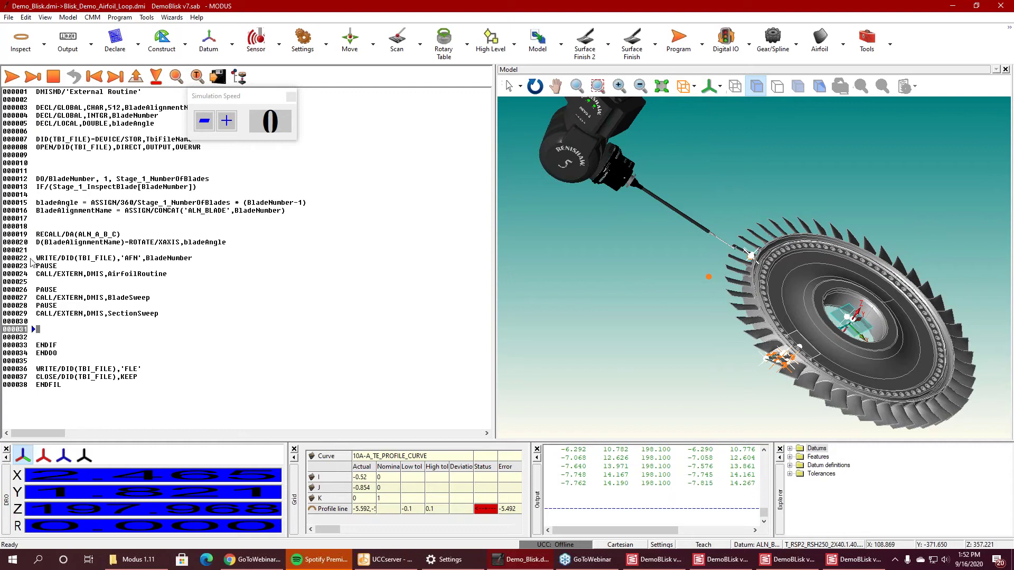
left_click(385, 559)
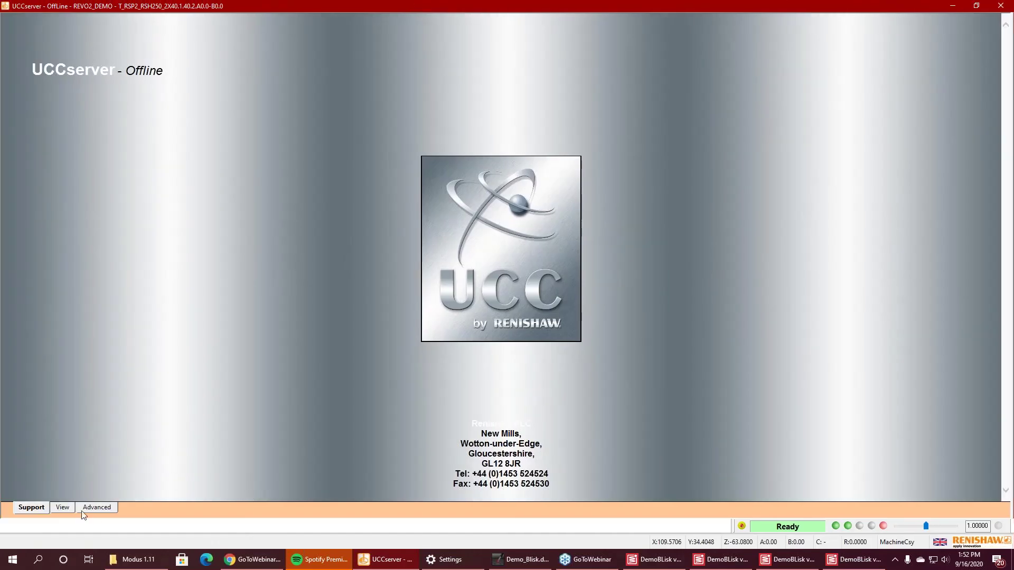
Show the REVO-2 tool's head orientation grid in UCCserver's machine setup.
left_click(72, 508)
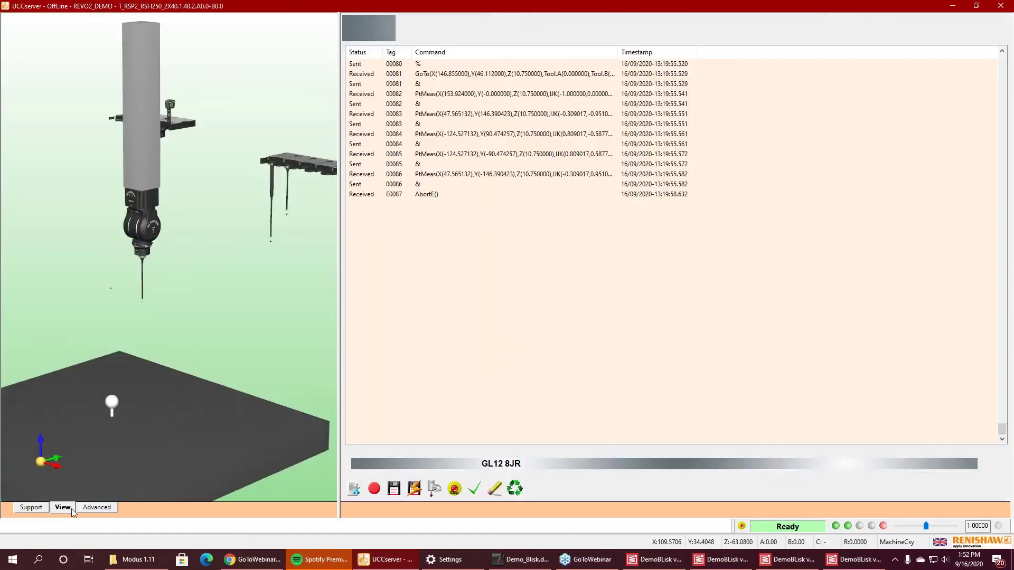
left_click(432, 508)
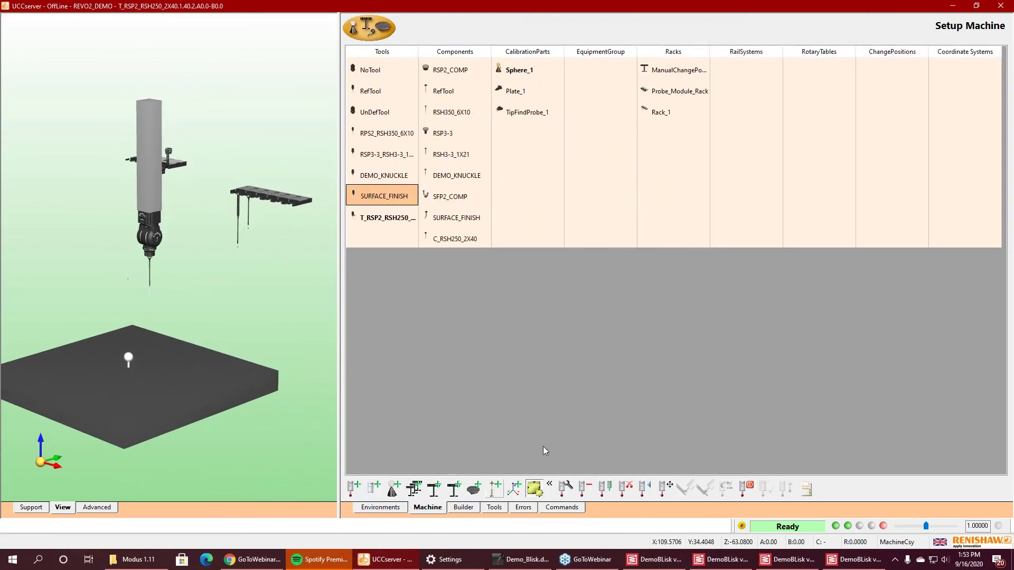
left_click(495, 510)
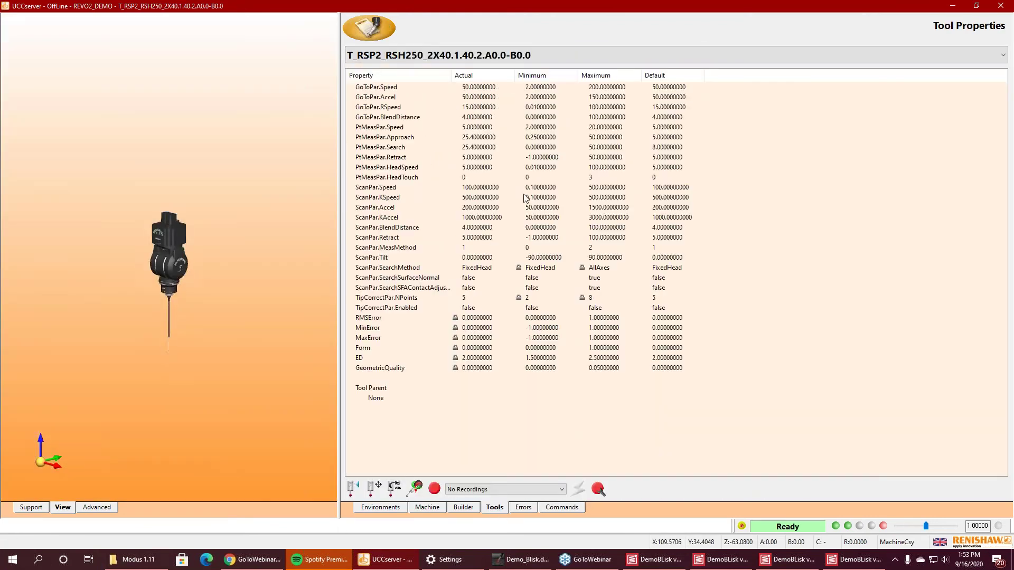
left_click(414, 490)
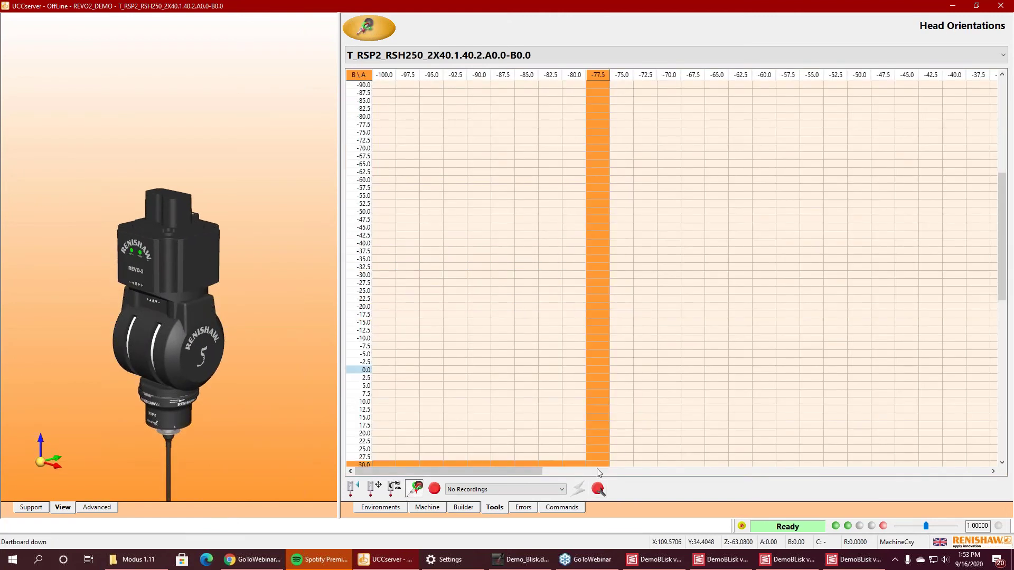
left_click_drag(524, 468, 674, 469)
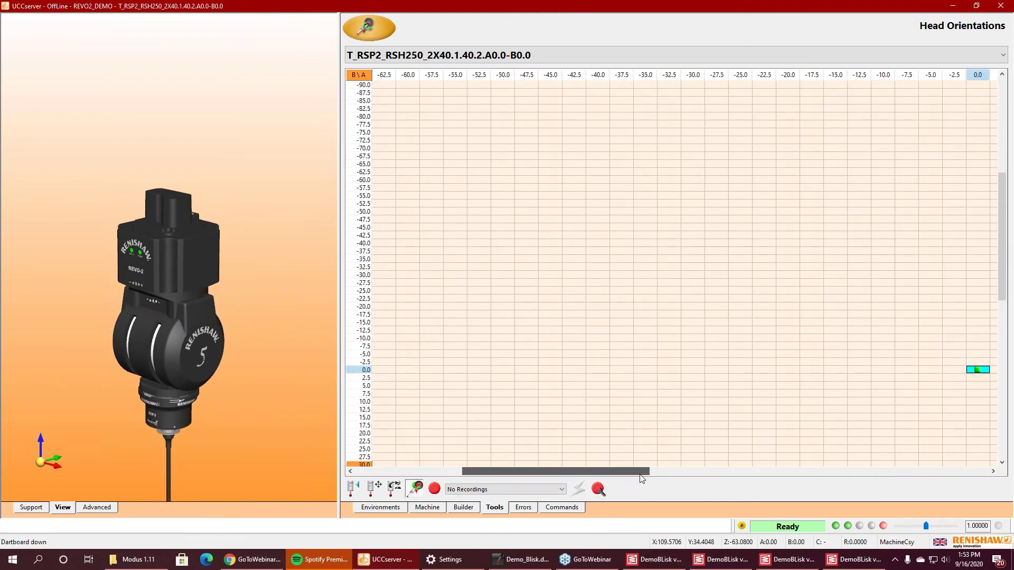
Requalify the A0.0/B0.0 head orientation on the machine, then hide UCCserver.
right_click(834, 369)
left_click(872, 400)
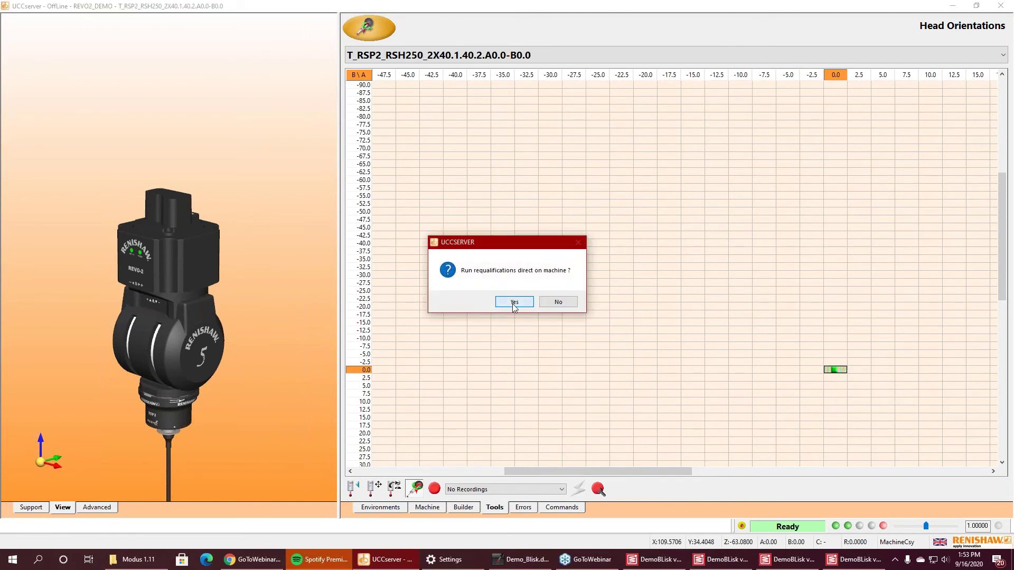
left_click(514, 302)
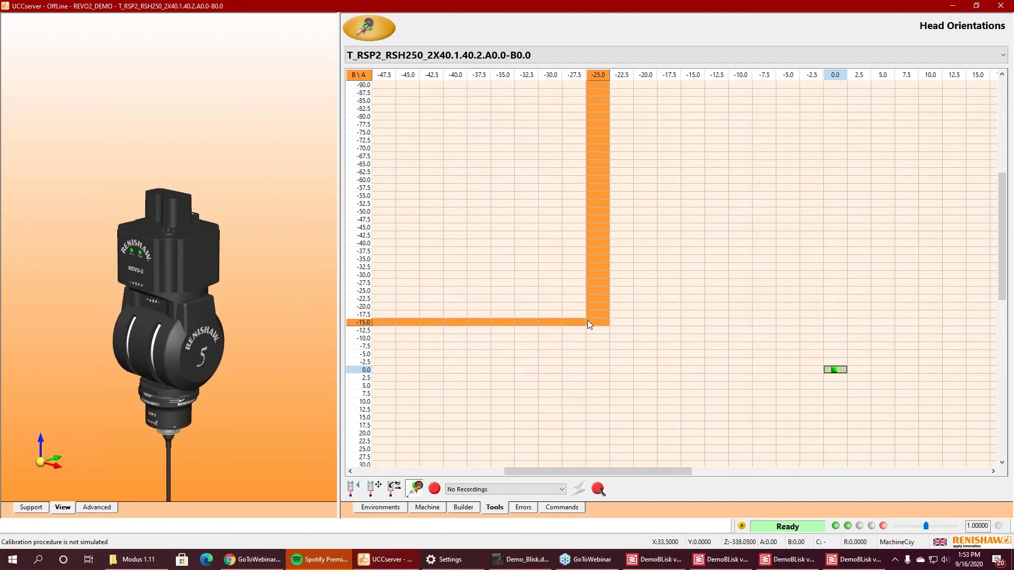
scroll(585, 320, "down", 5)
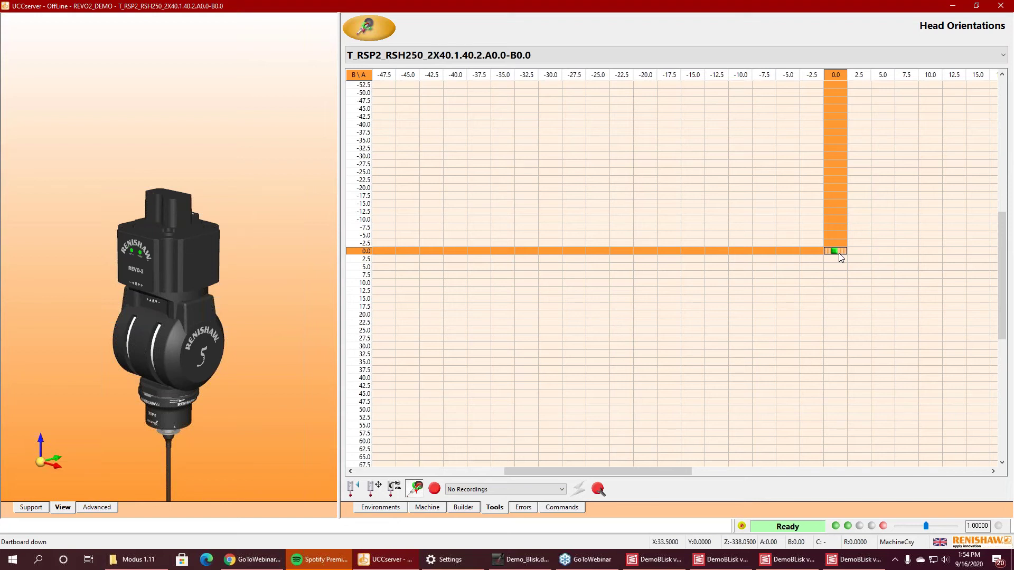
left_click(838, 252)
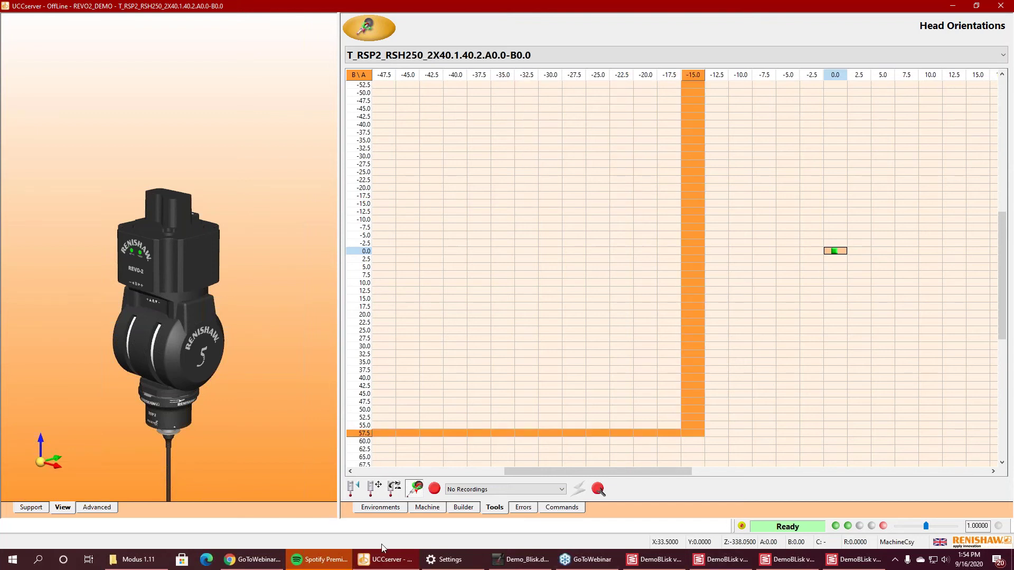
left_click(954, 5)
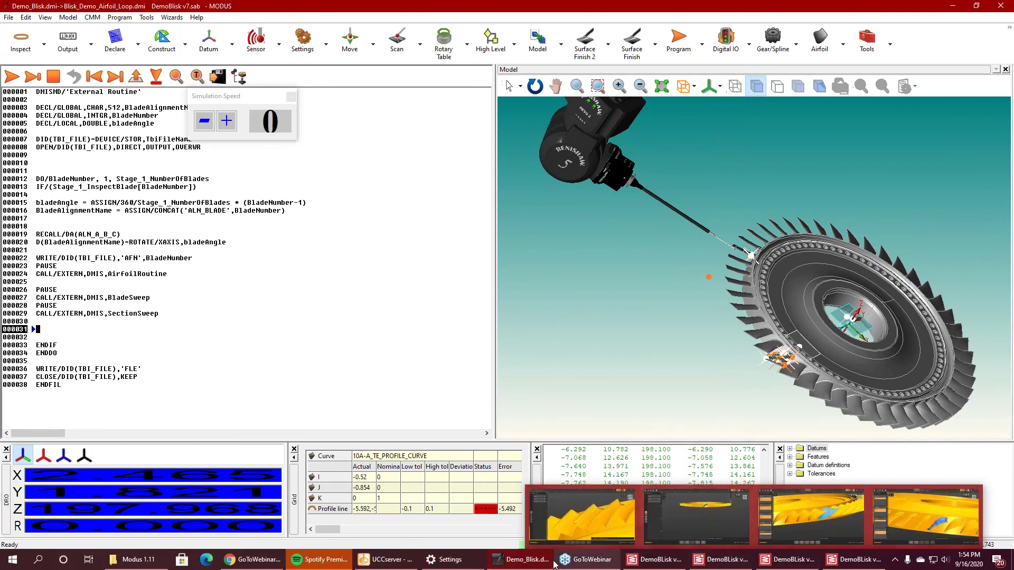
Check UCCserver's machine environments and setup, then return focus to the MODUS program.
left_click(397, 563)
left_click(393, 508)
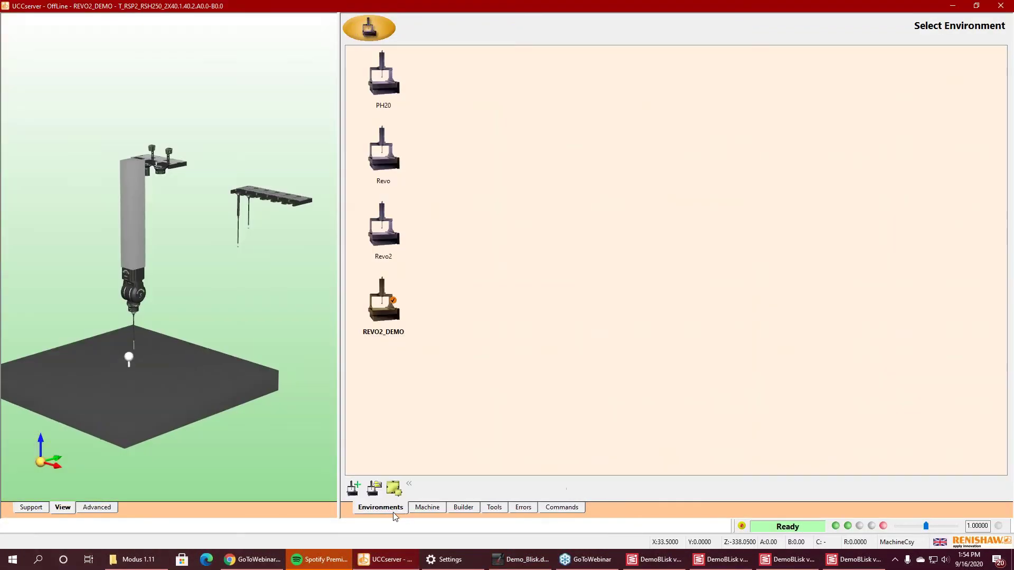
left_click(428, 507)
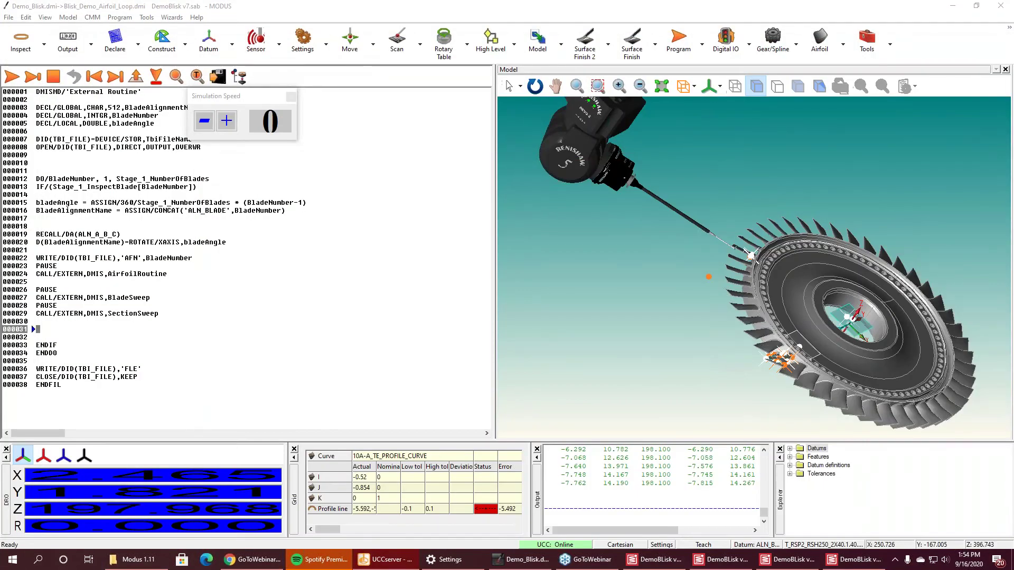
left_click(407, 243)
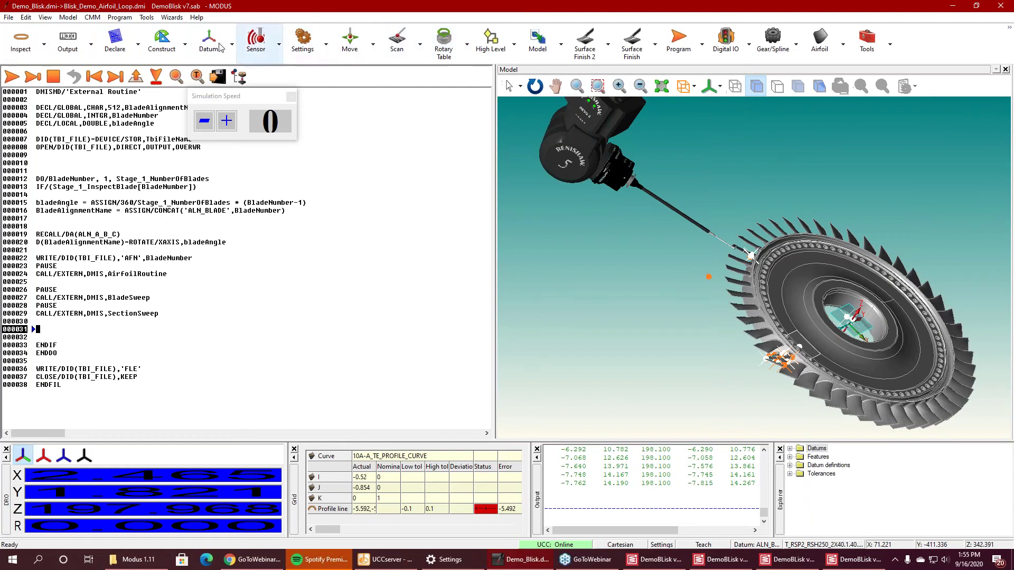
Open Sensor Recall, cancel it, and browse the menus, including Motion and Settings.
left_click(279, 44)
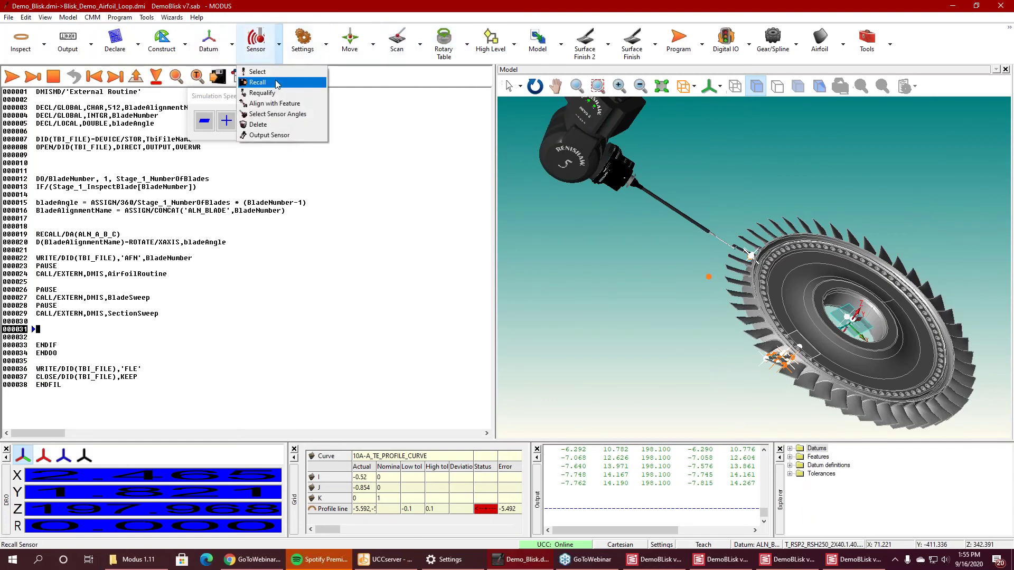
left_click(276, 83)
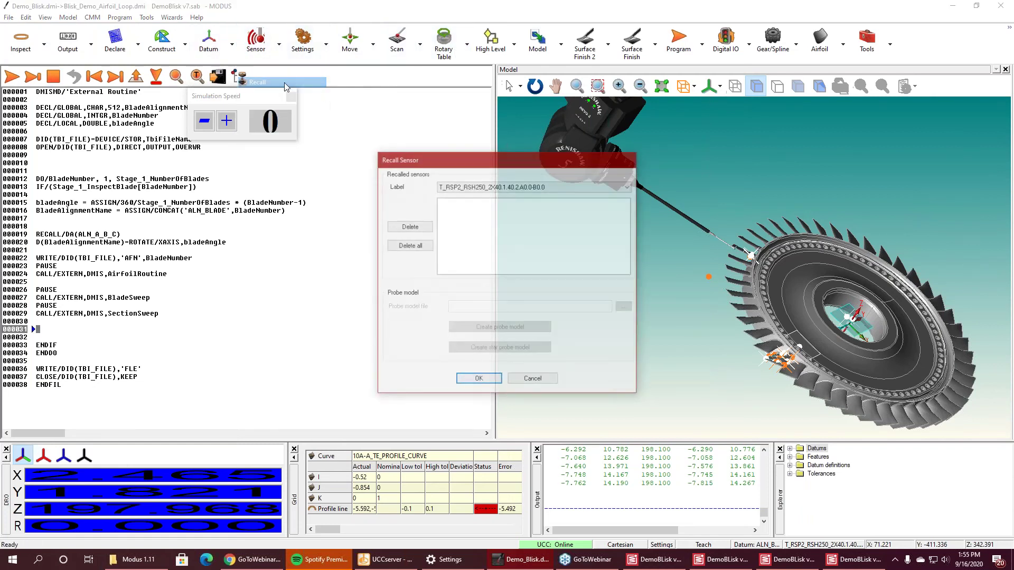
left_click(532, 380)
left_click(137, 44)
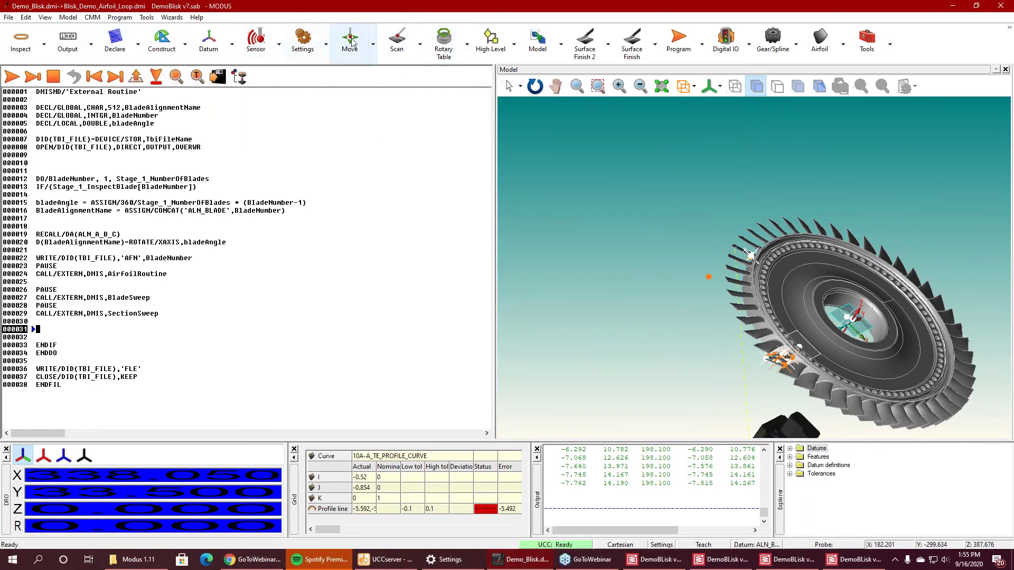
left_click(373, 45)
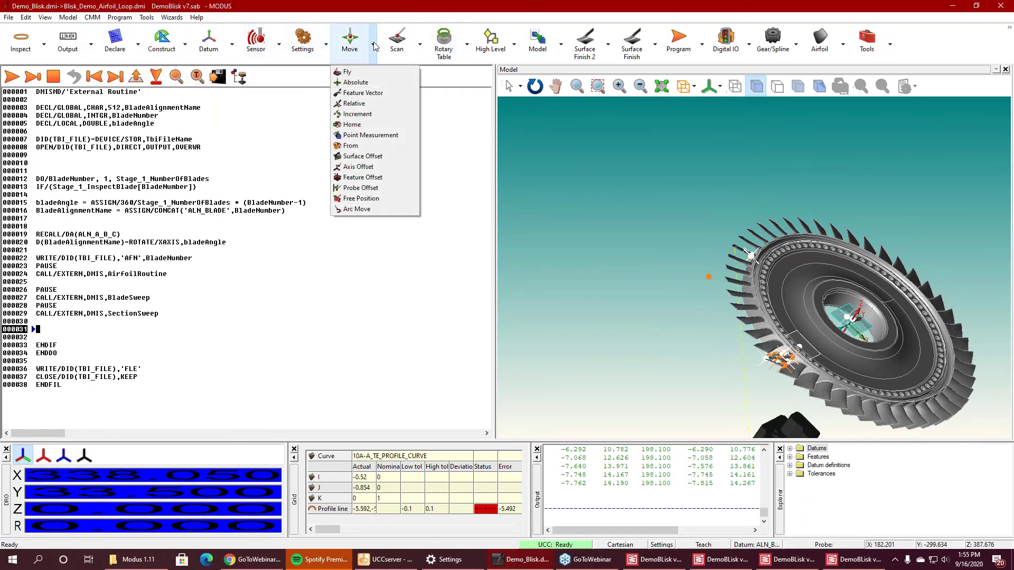
left_click(326, 44)
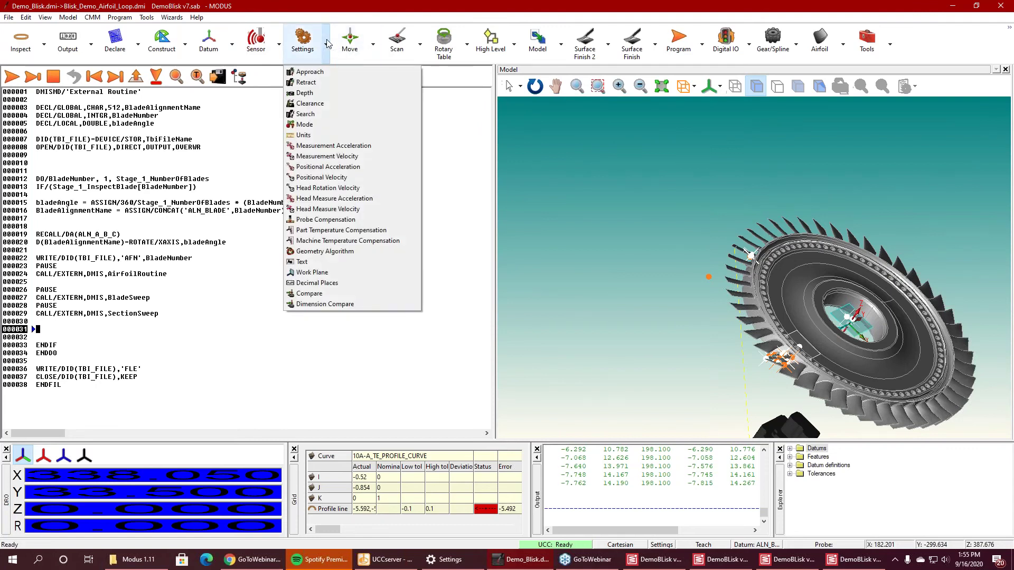
Try recalling the SURFACE_FINISH sensor, dismiss both calibration errors, and cancel the recall.
left_click(278, 45)
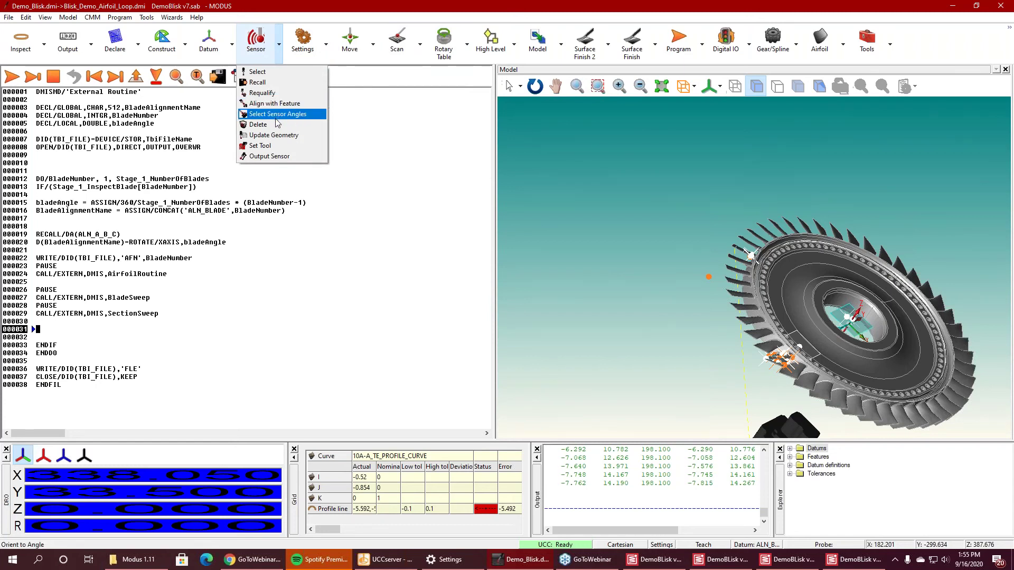
left_click(275, 83)
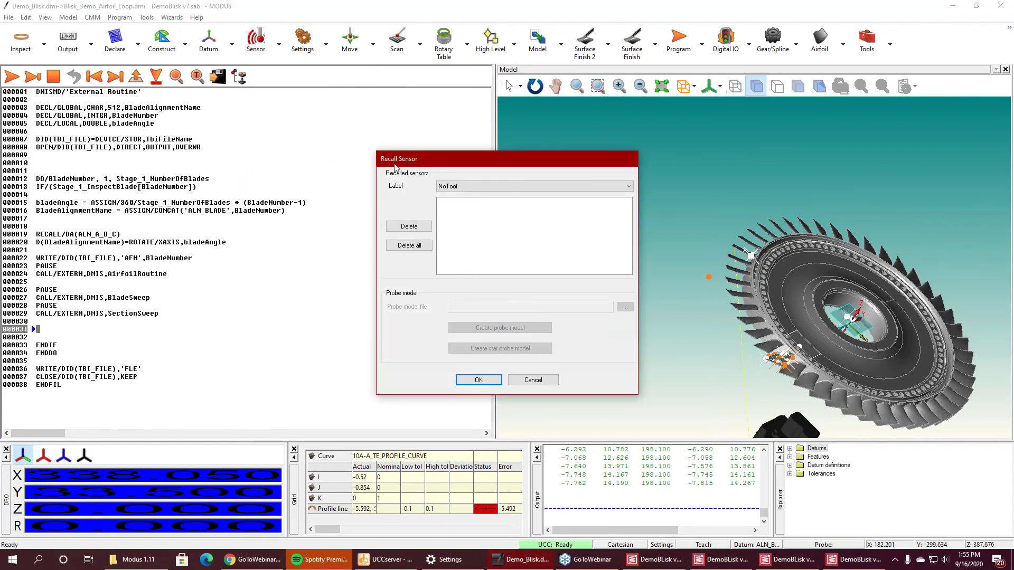
left_click(465, 188)
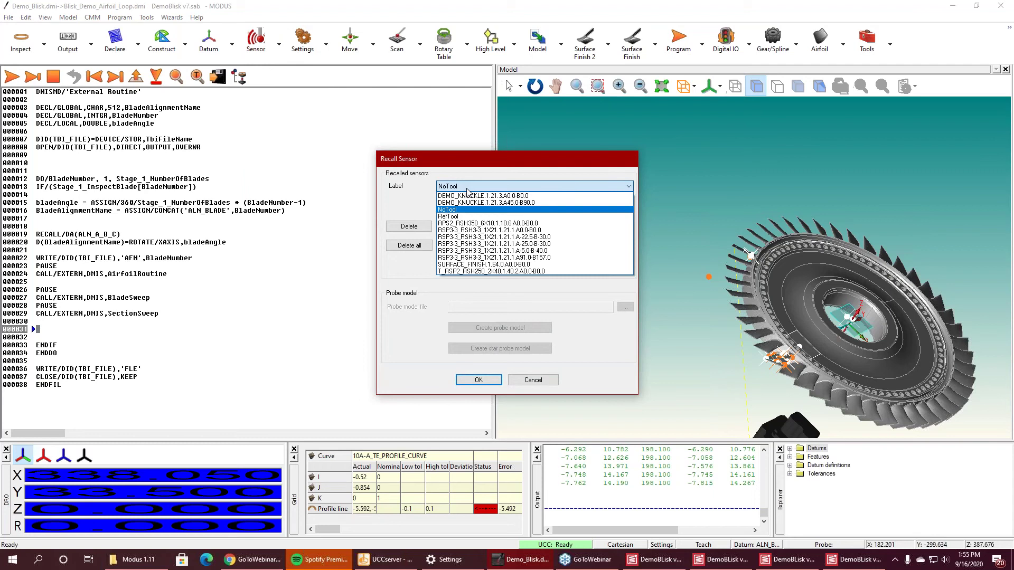
left_click(486, 267)
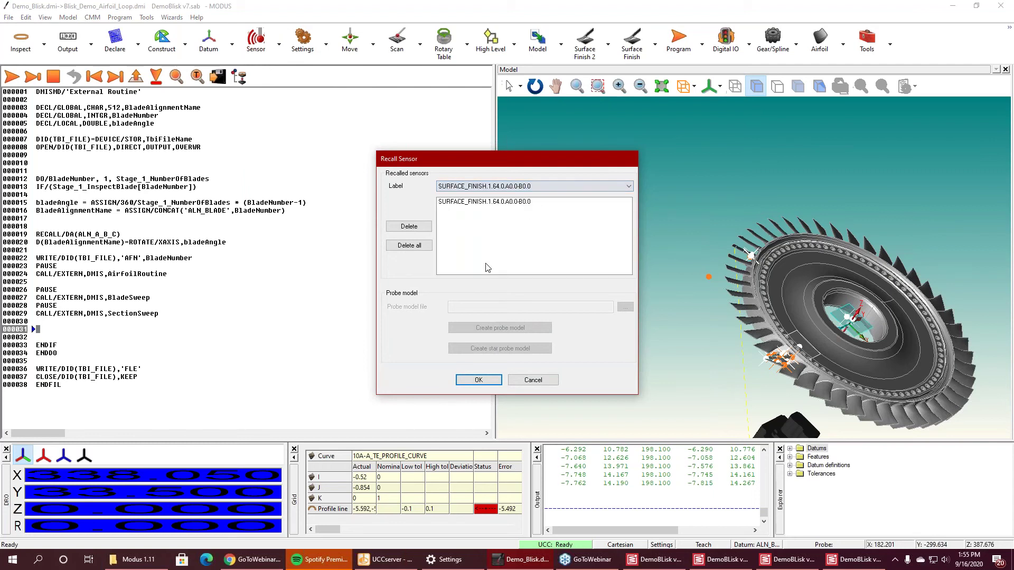
left_click(458, 382)
left_click(578, 303)
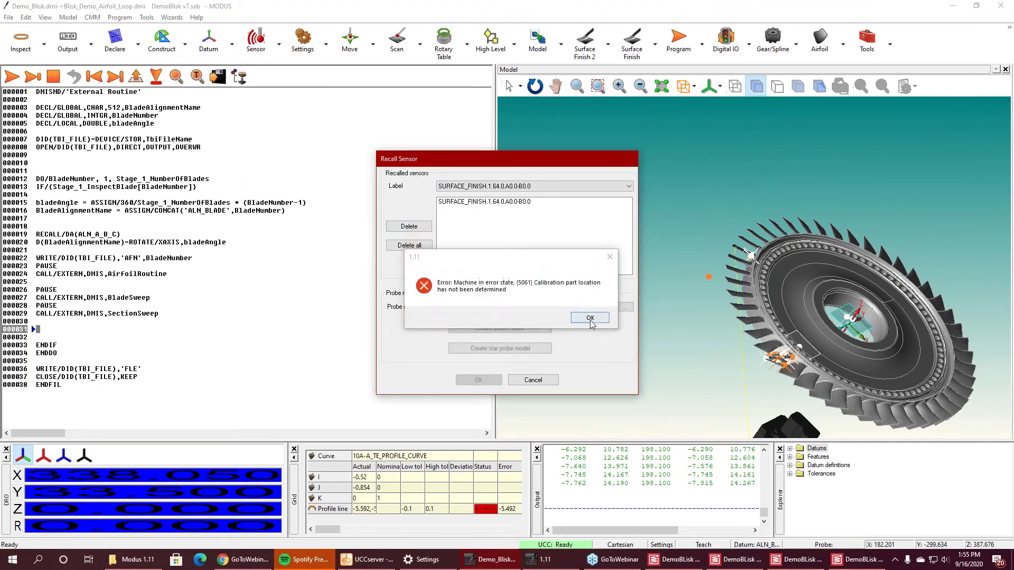
left_click(590, 317)
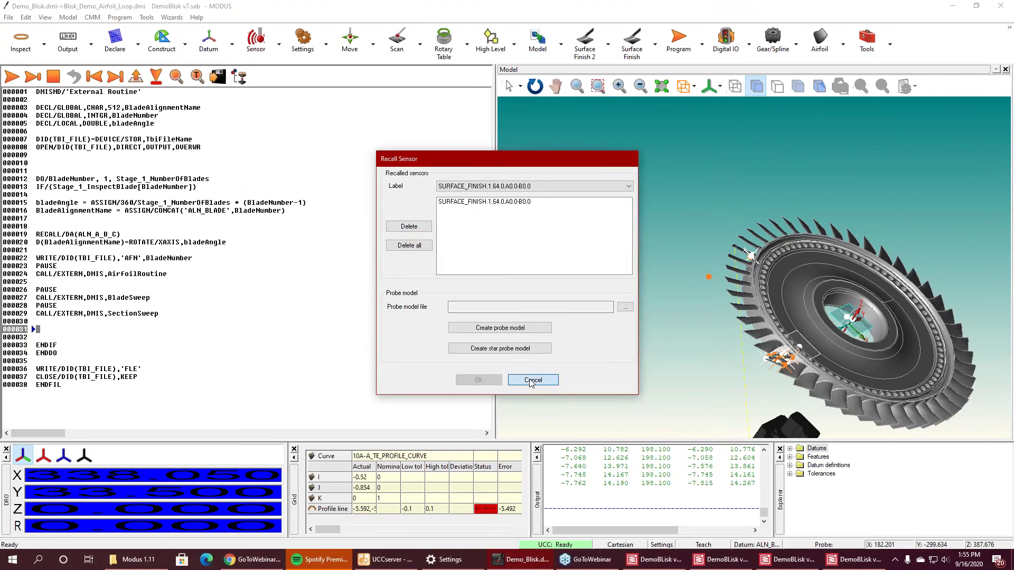
left_click(528, 380)
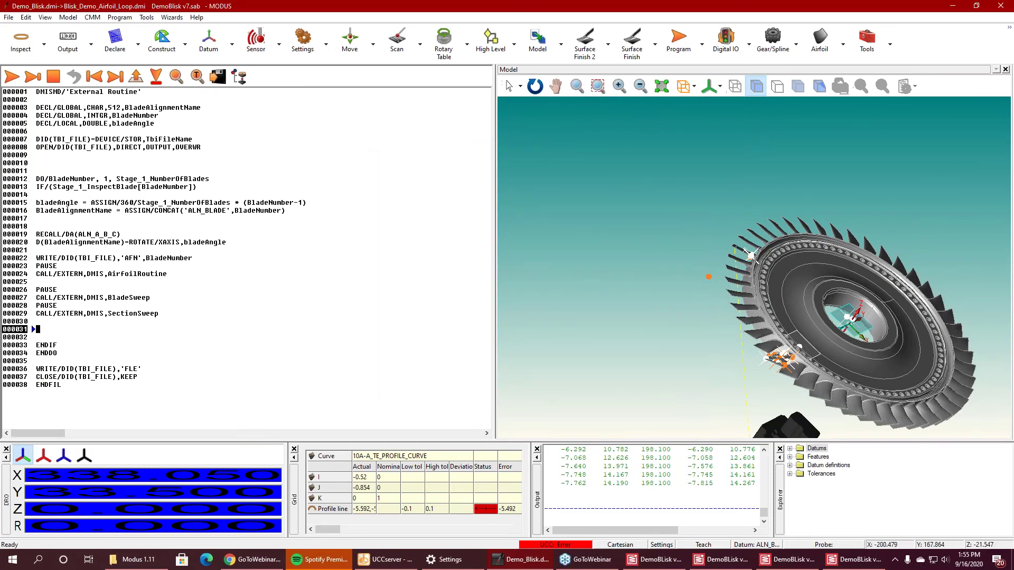
Orbit the blisk to a low, near edge-on angle showing the probe head, adjusting zoom.
left_click(34, 329)
middle_click_drag(800, 323, 792, 295)
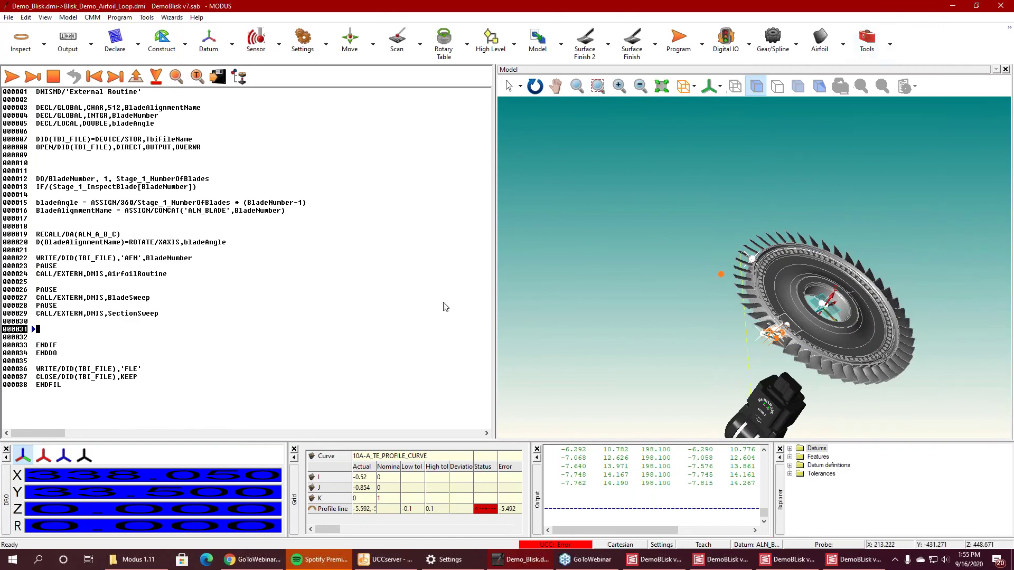
middle_click_drag(660, 296, 736, 295)
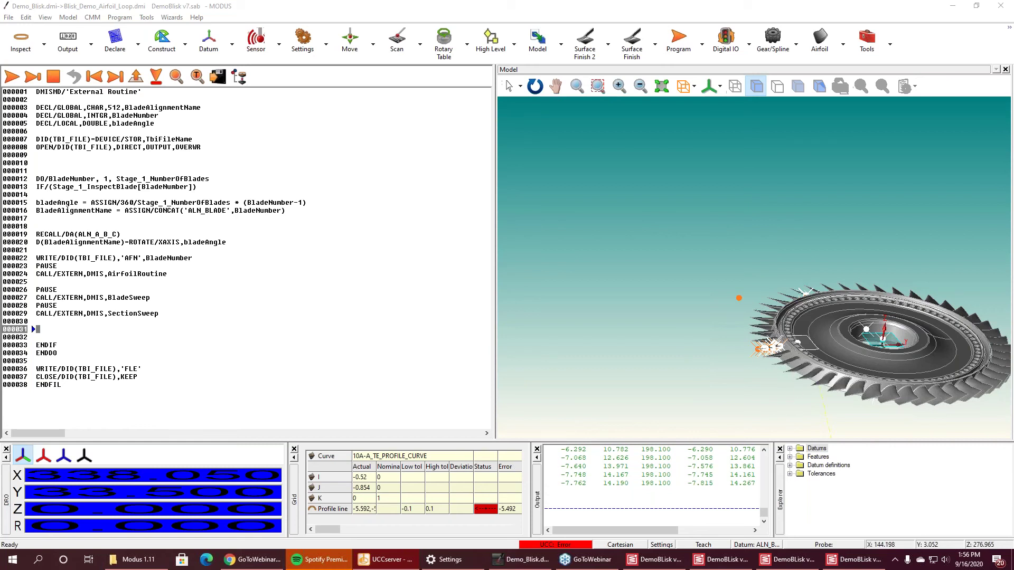
scroll(848, 278, "up", 2)
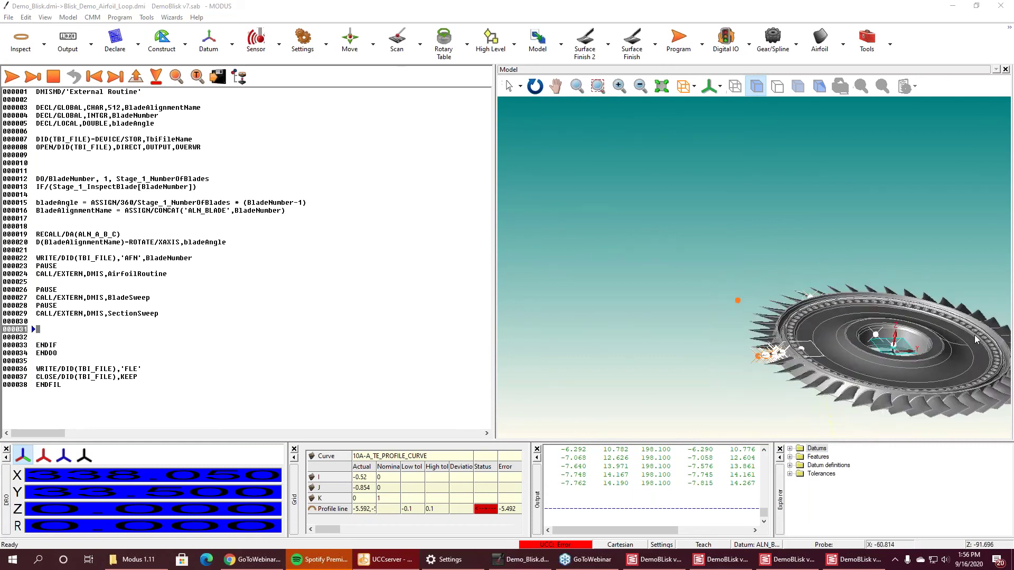
scroll(945, 341, "down", 1)
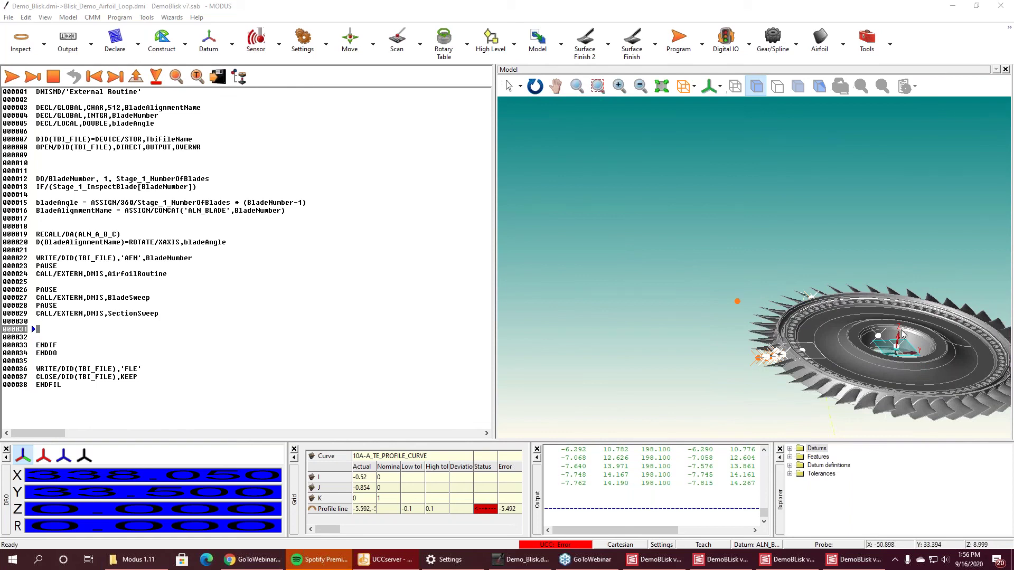
right_click(891, 342)
left_click(798, 218)
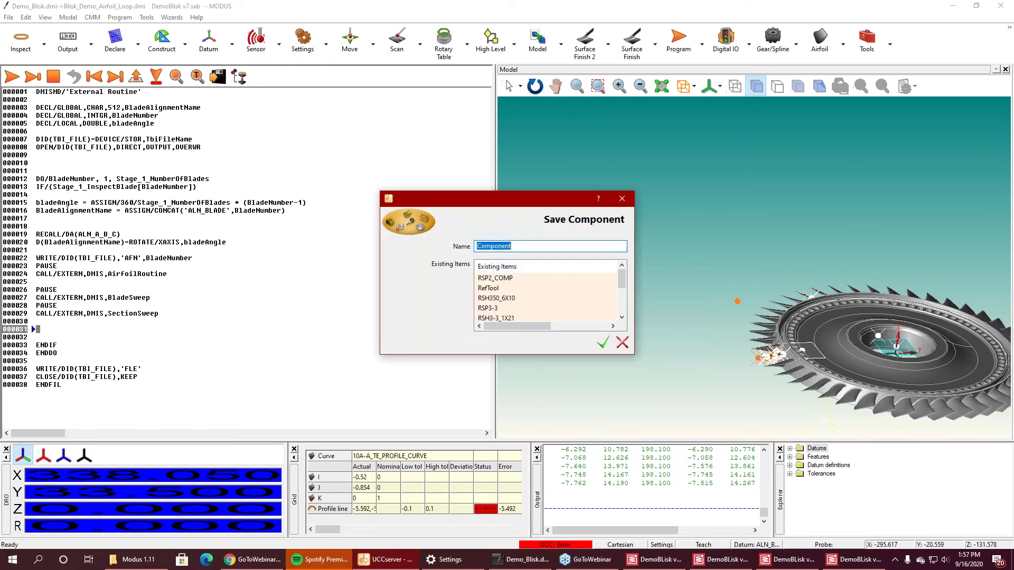
key("Escape")
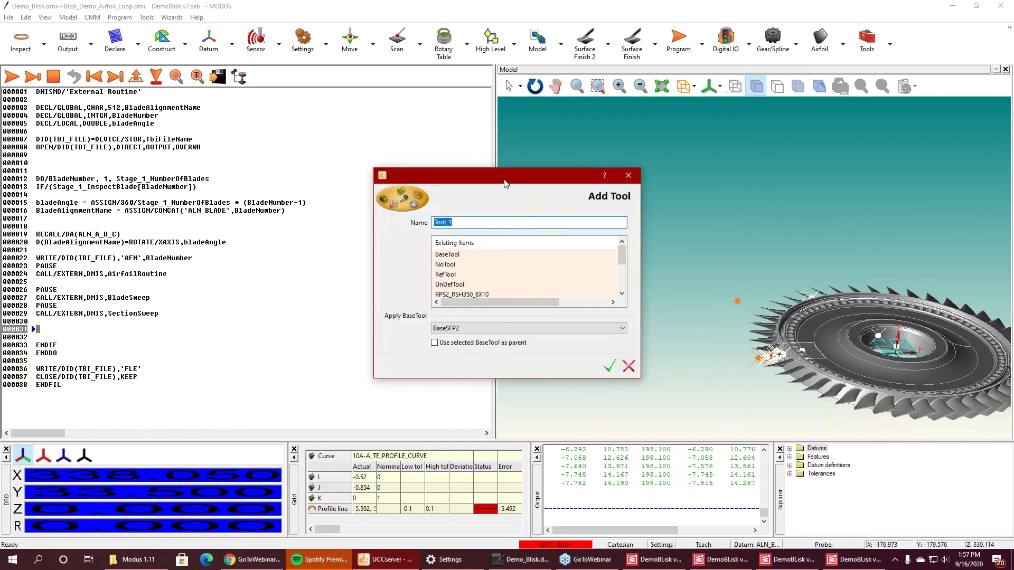
key("Escape")
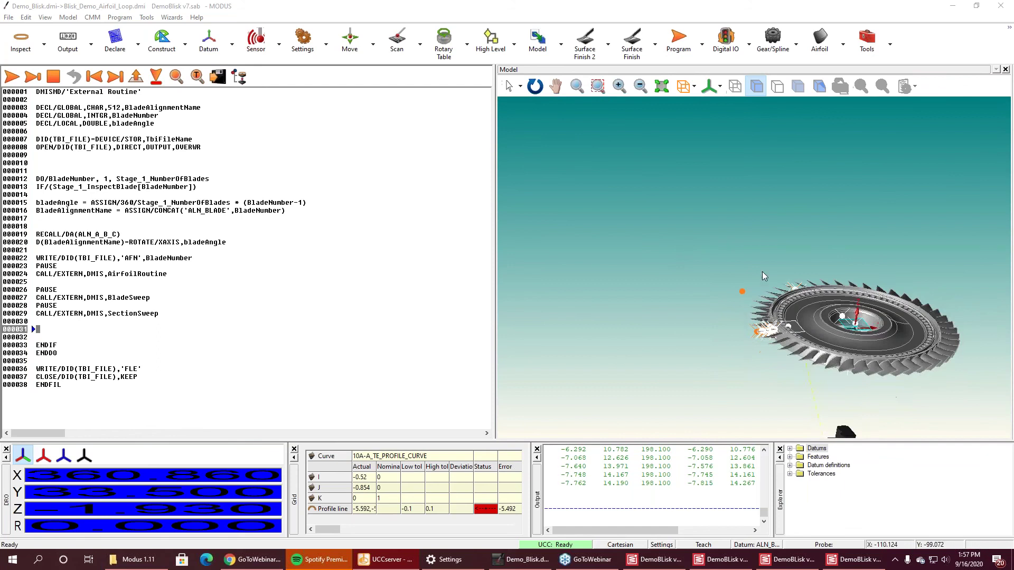
Zoom in, toggle see-through then solid display, and orbit the blisk to an oblique view.
mouse_move(857, 268)
middle_mouse_down()
mouse_move(690, 206)
mouse_move(744, 271)
mouse_move(760, 267)
middle_mouse_up()
scroll(690, 206, "up", 5)
left_click(798, 86)
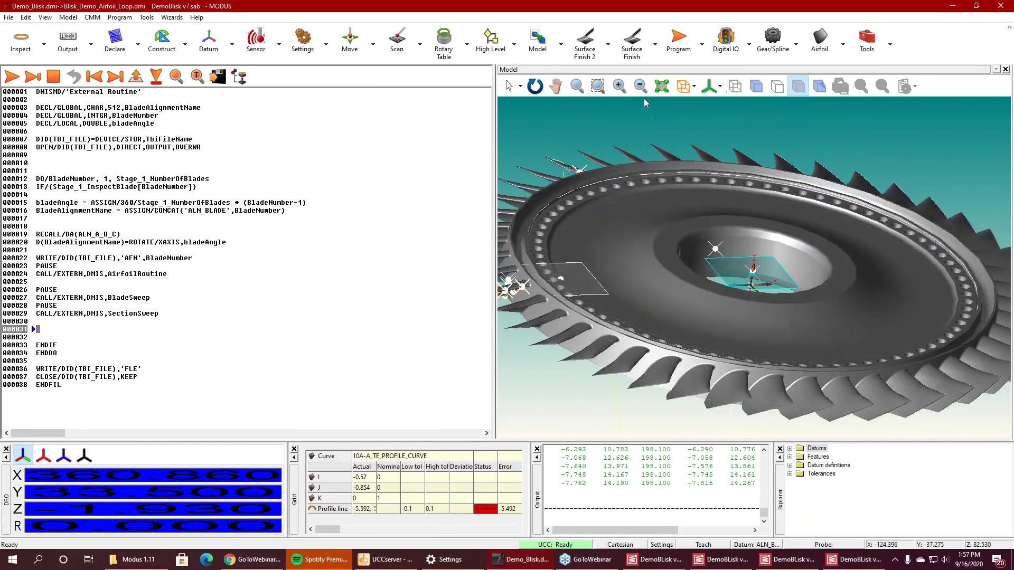
left_click(756, 86)
scroll(751, 213, "up", 2)
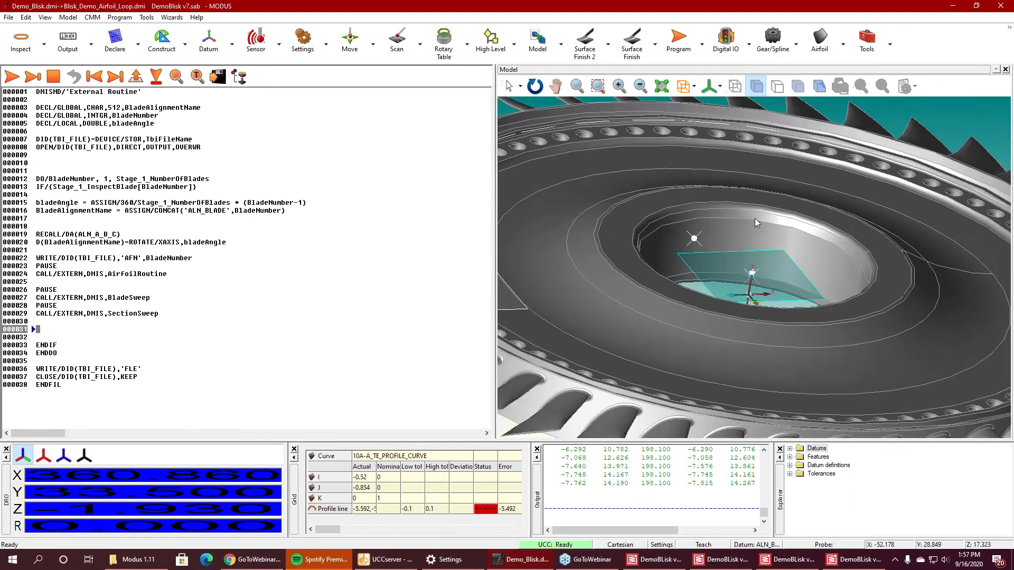
scroll(754, 211, "down", 5)
right_click(746, 181)
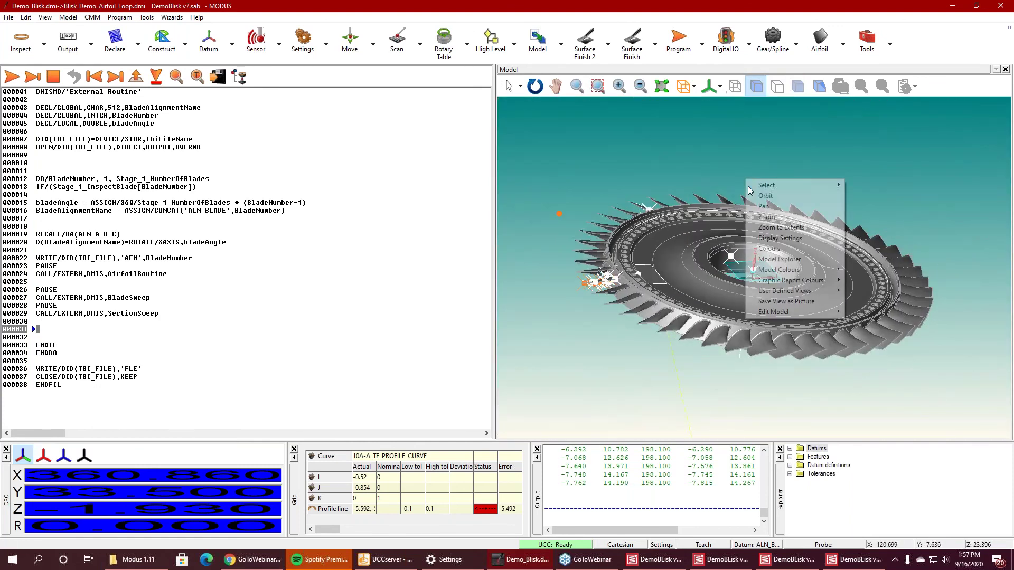
left_click(749, 147)
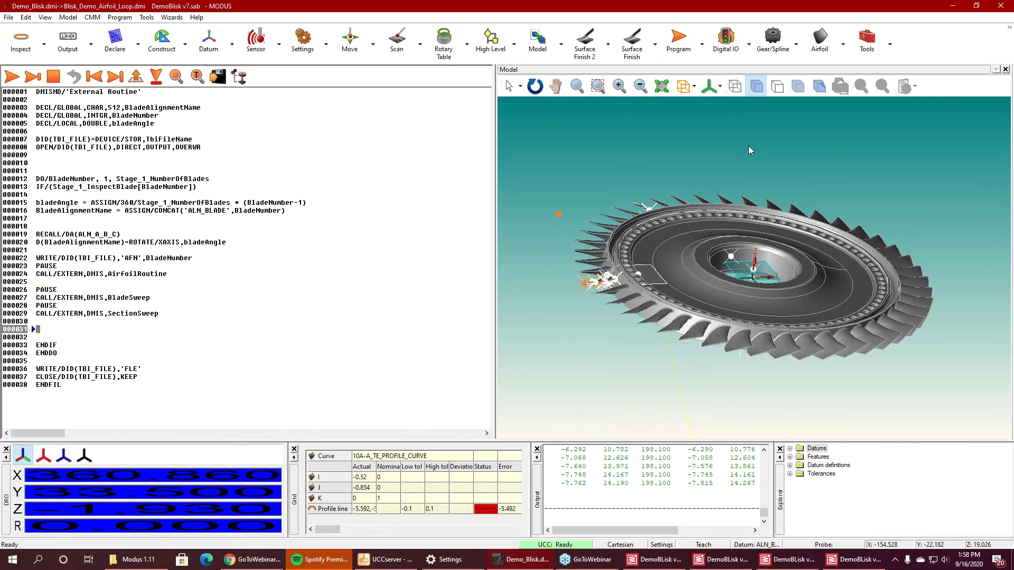
middle_click_drag(749, 153, 764, 256)
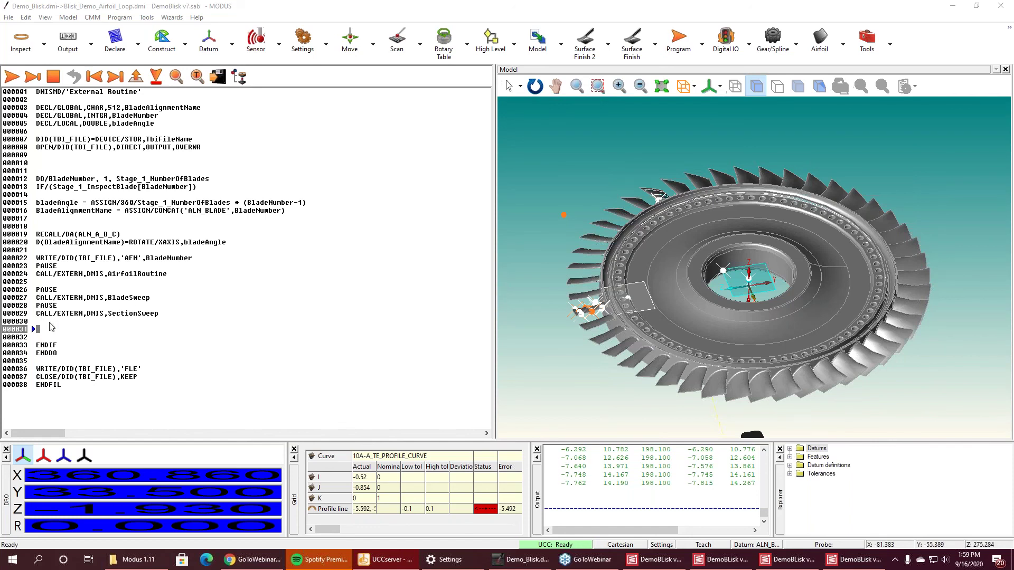
left_click(23, 332)
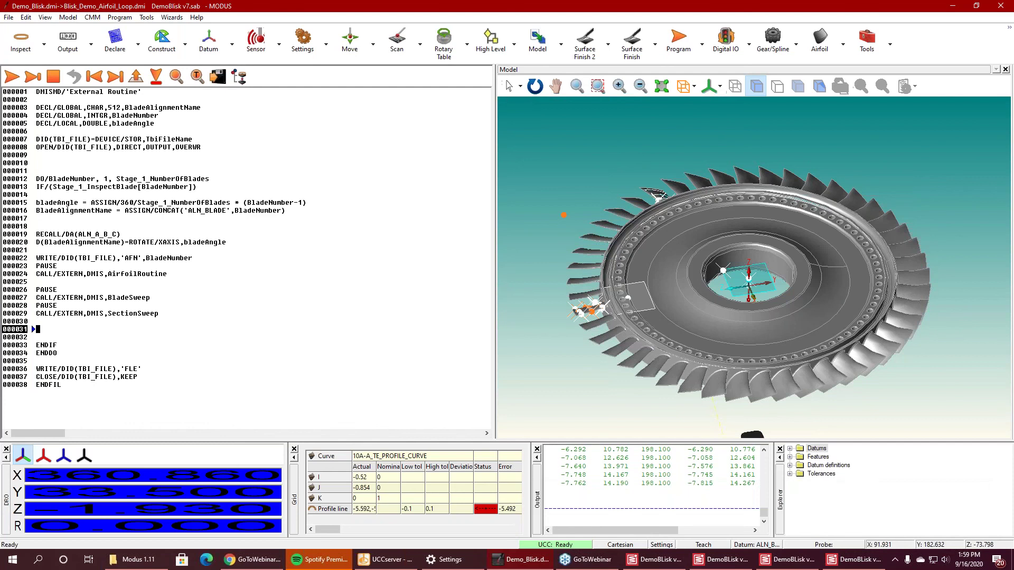
Bring the Curve Planner window for DemoBlisk v7_empty.mpsc back to the front.
mouse_move(671, 563)
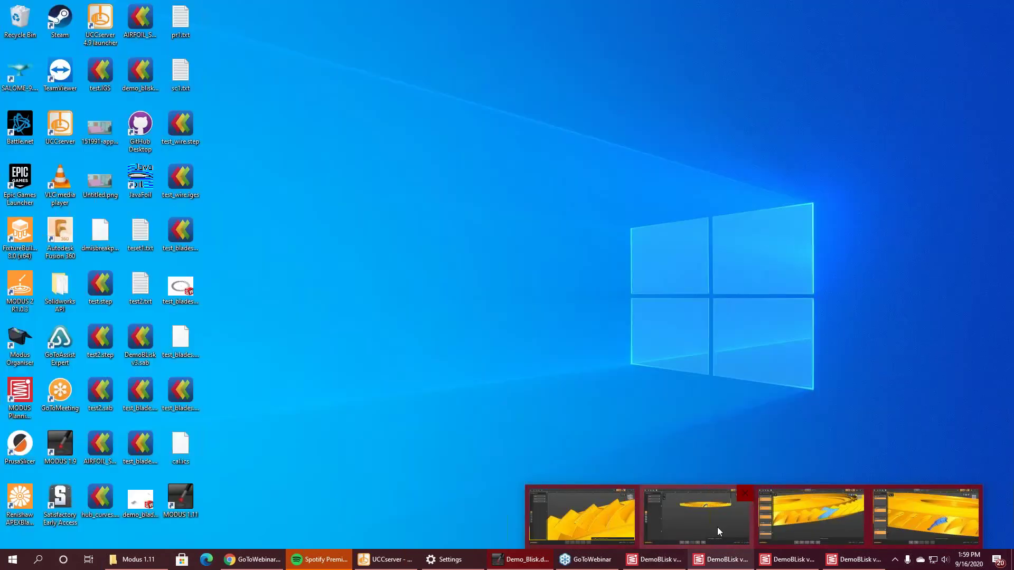
mouse_move(628, 532)
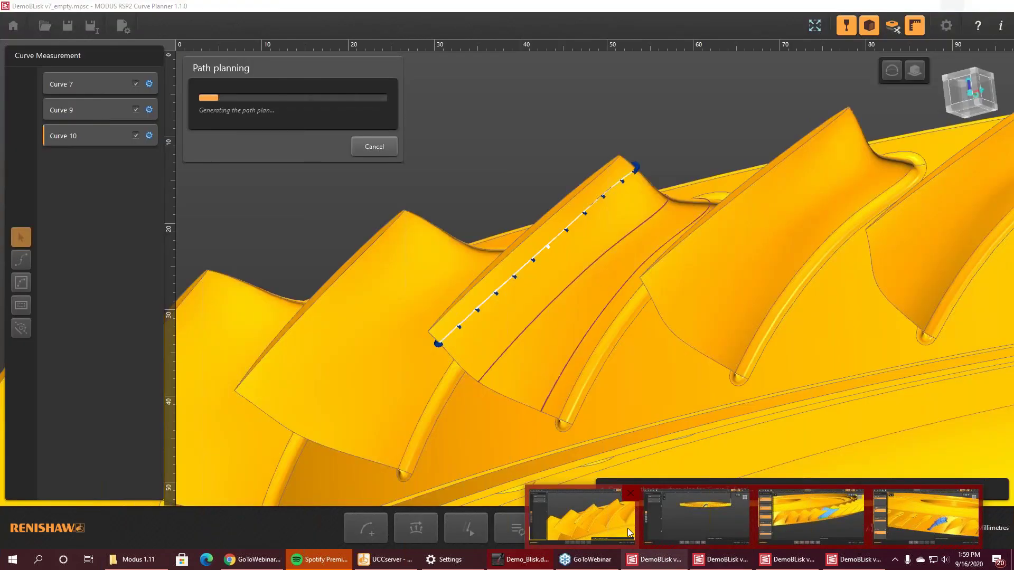